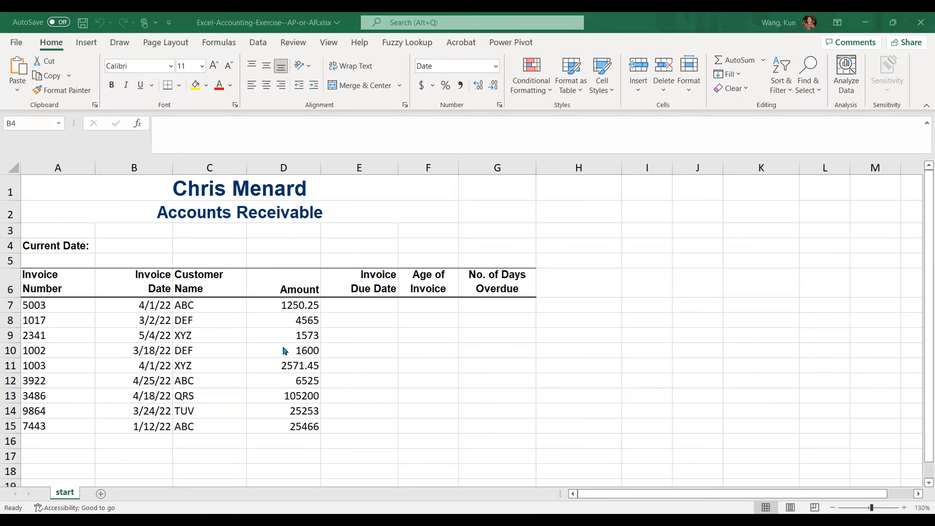
Step: Enter the credit term n/30 in cell B5, below the current date field
{"action": "scroll", "coordinate": [282, 345], "scroll_direction": "down", "scroll_amount": 1}
{"action": "scroll", "coordinate": [282, 345], "scroll_direction": "up", "scroll_amount": 1}
{"action": "left_click", "coordinate": [145, 263]}
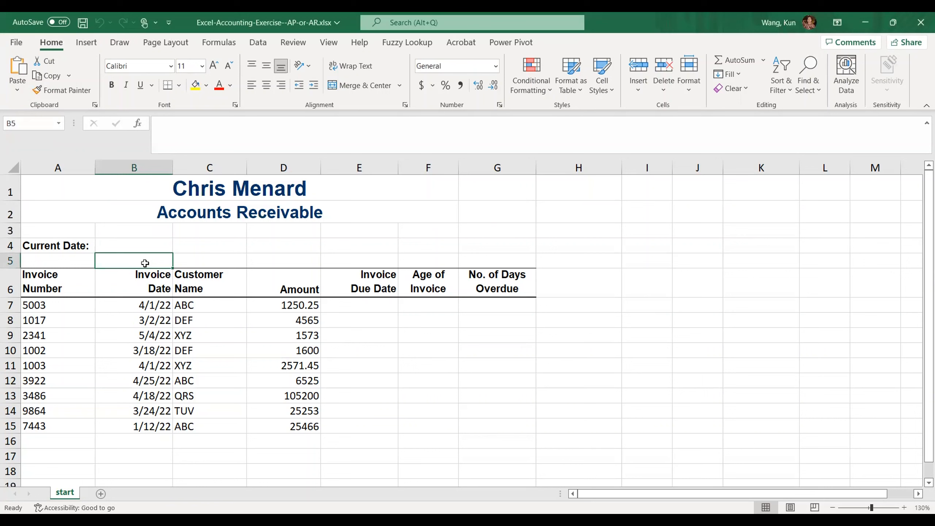
{"action": "type", "text": "n/30"}
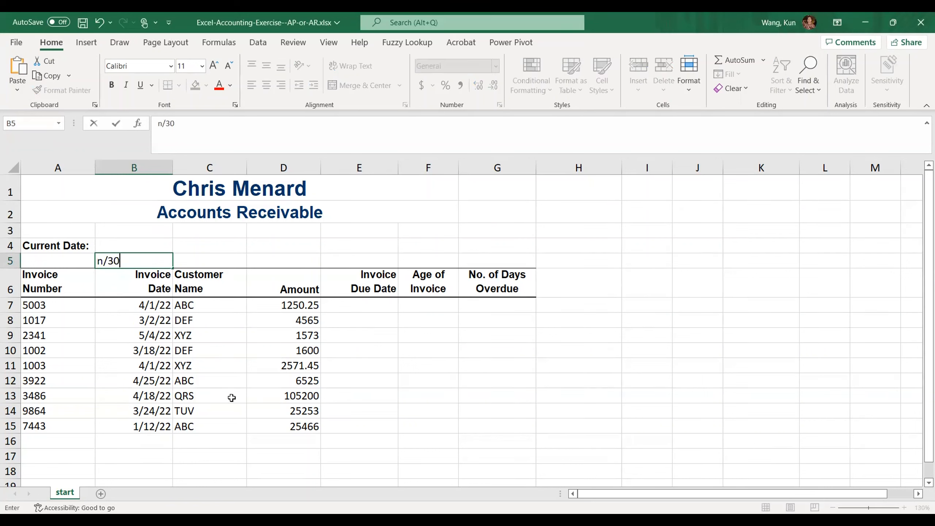
{"action": "left_click", "coordinate": [208, 439]}
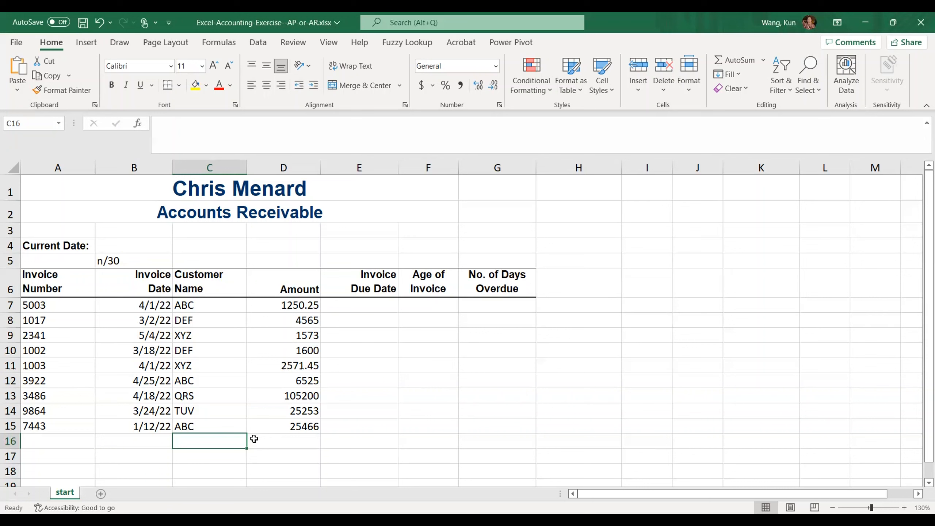
Step: Calculate the first invoice's due date in E7 as =B7+30 and fill the formula down to E15
{"action": "left_click", "coordinate": [367, 305]}
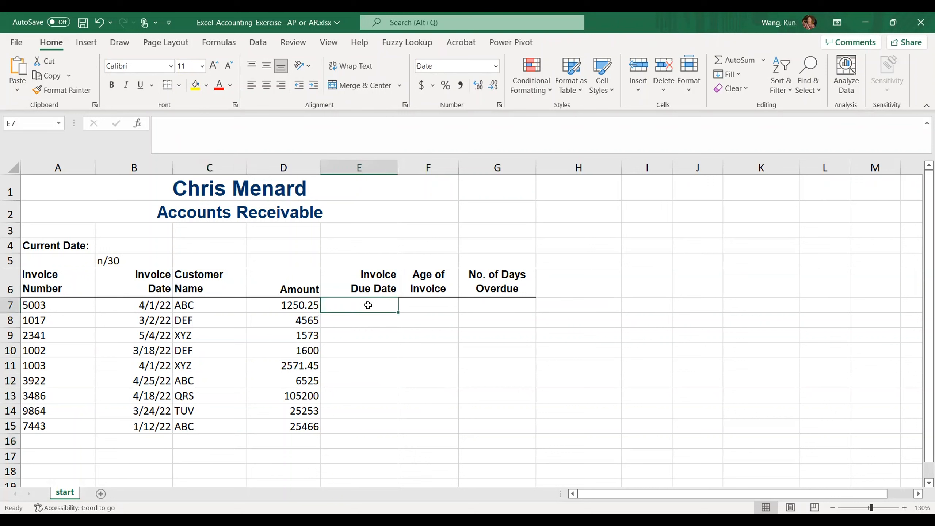
{"action": "type", "text": "="}
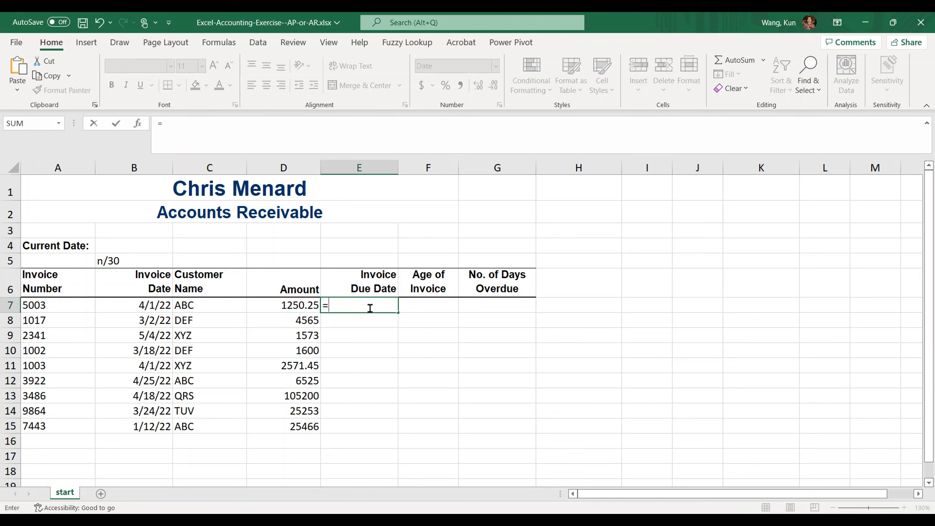
{"action": "left_click", "coordinate": [148, 304]}
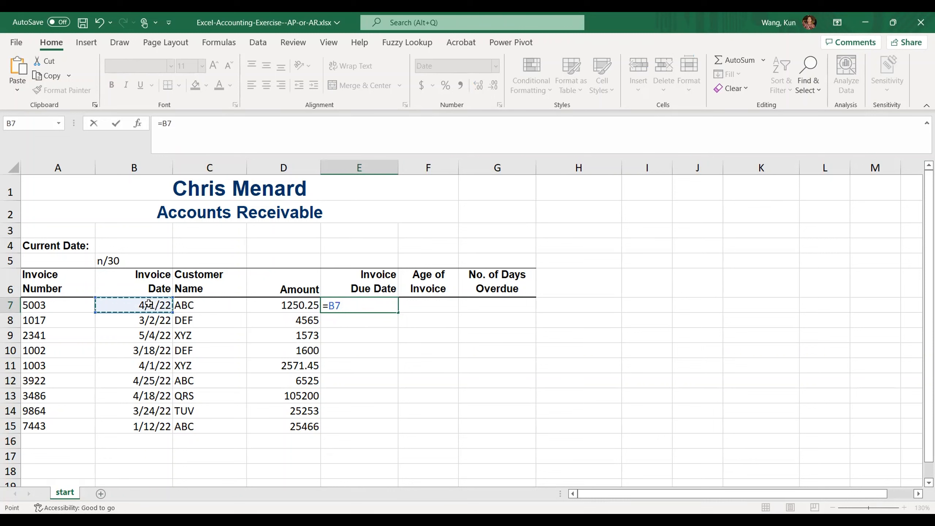
{"action": "type", "text": "+"}
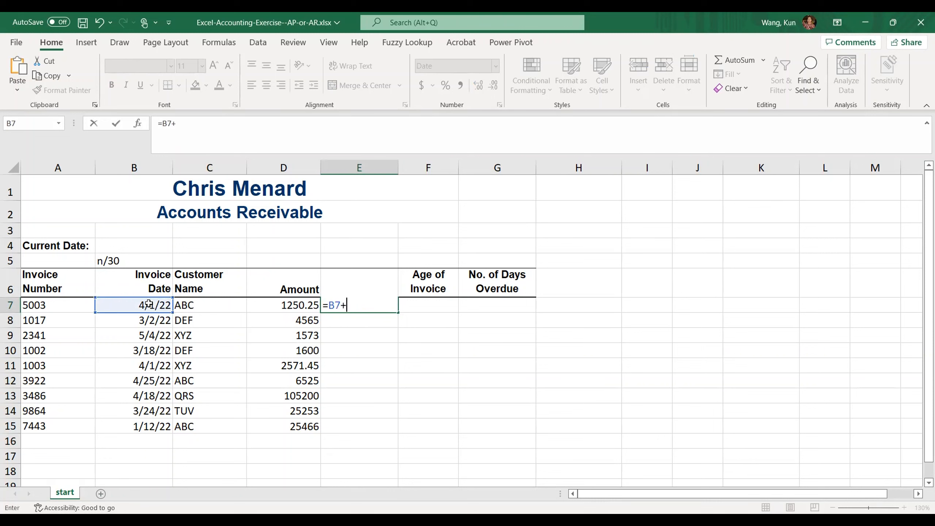
{"action": "type", "text": "30"}
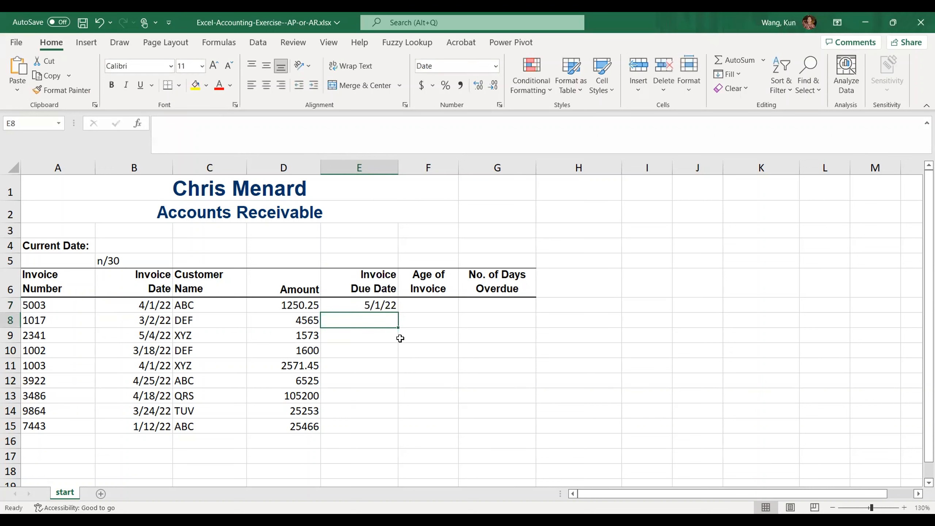
{"action": "left_click", "coordinate": [382, 306]}
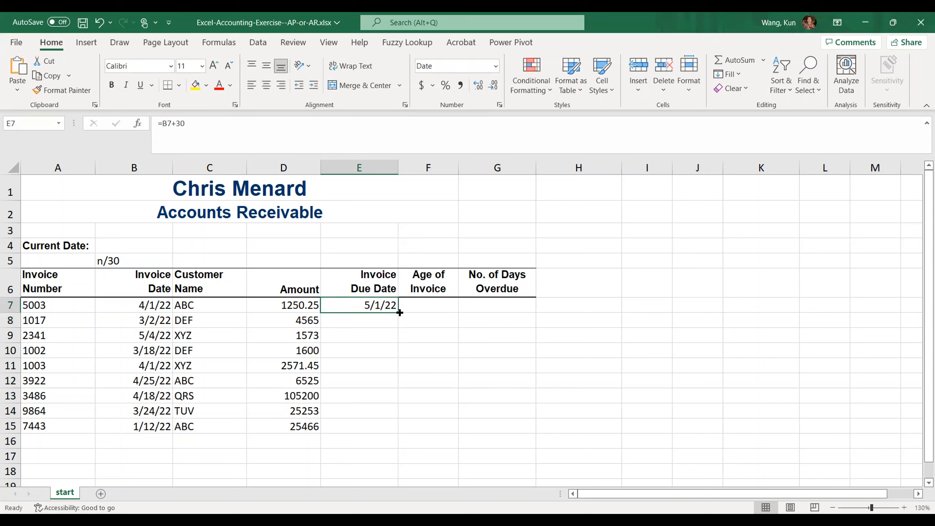
{"action": "left_click_drag", "start_coordinate": [398, 311], "coordinate": [387, 434]}
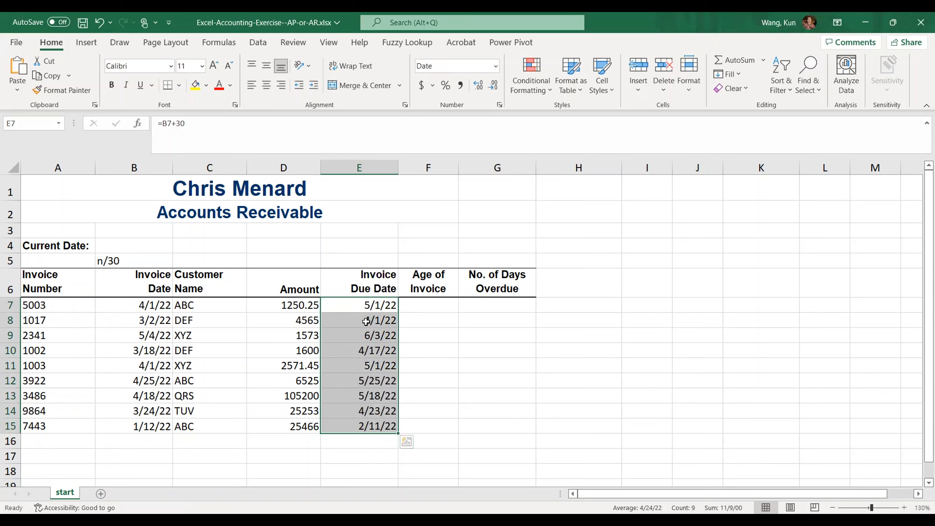
{"action": "left_click", "coordinate": [369, 308]}
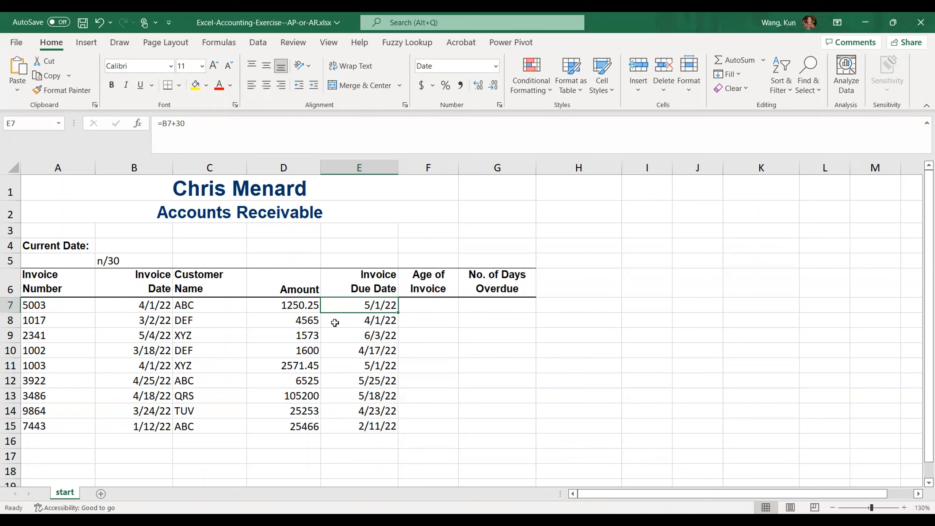
Step: Enter 6/30/2022 as the current date in cell B4
{"action": "left_click", "coordinate": [149, 249]}
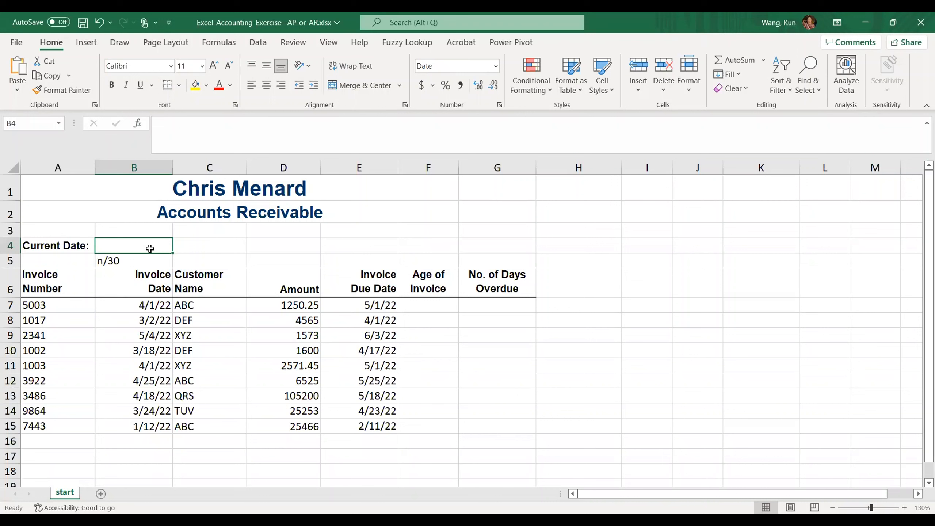
{"action": "type", "text": "6/"}
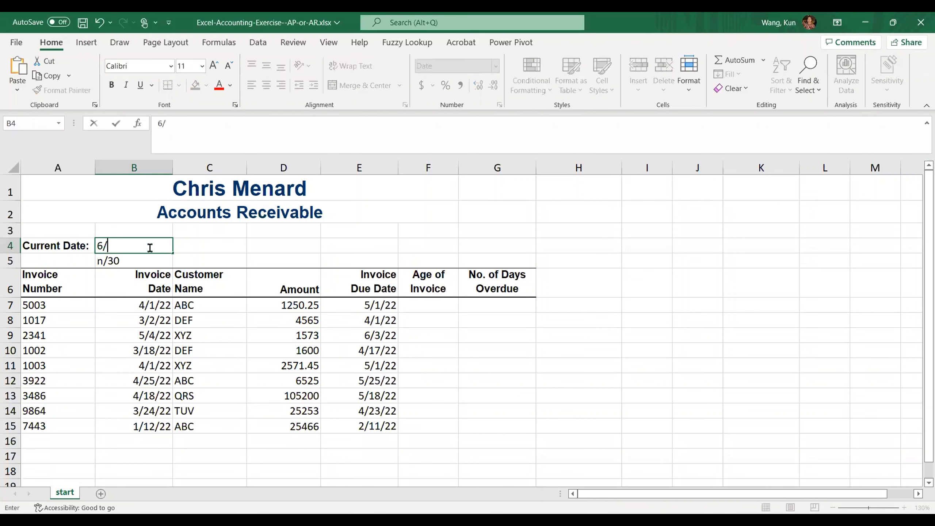
{"action": "type", "text": "30/20222"}
{"action": "key", "text": "BackSpace"}
{"action": "key", "text": "BackSpace"}
{"action": "key", "text": "Return"}
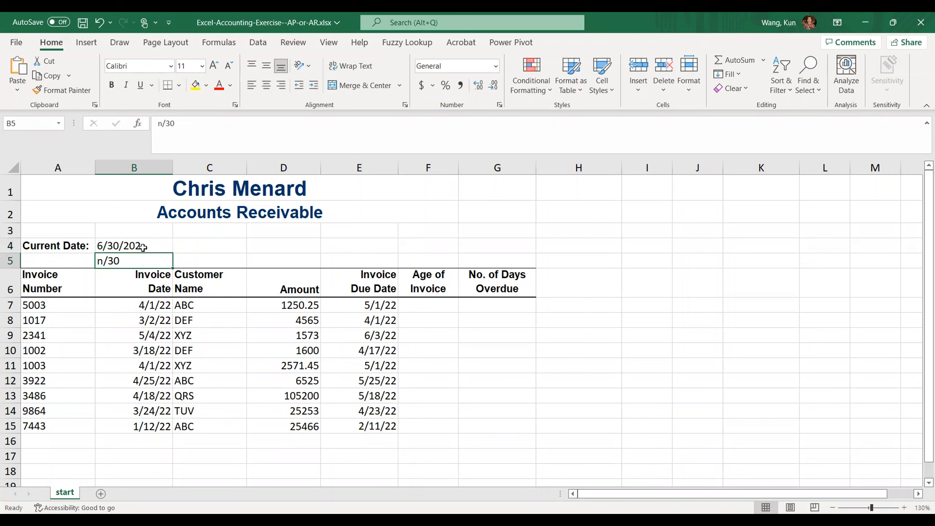
{"action": "left_click", "coordinate": [152, 247]}
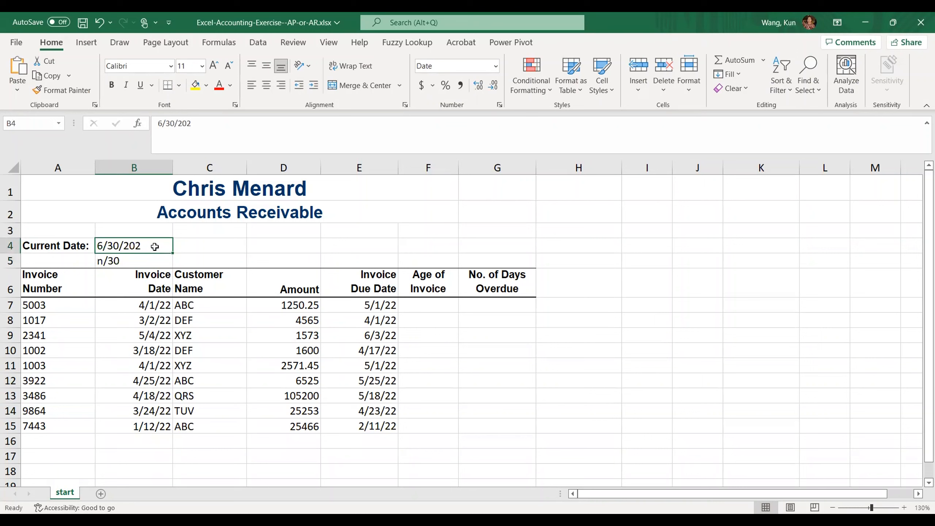
{"action": "left_click", "coordinate": [208, 120]}
{"action": "type", "text": "2"}
{"action": "key", "text": "Return"}
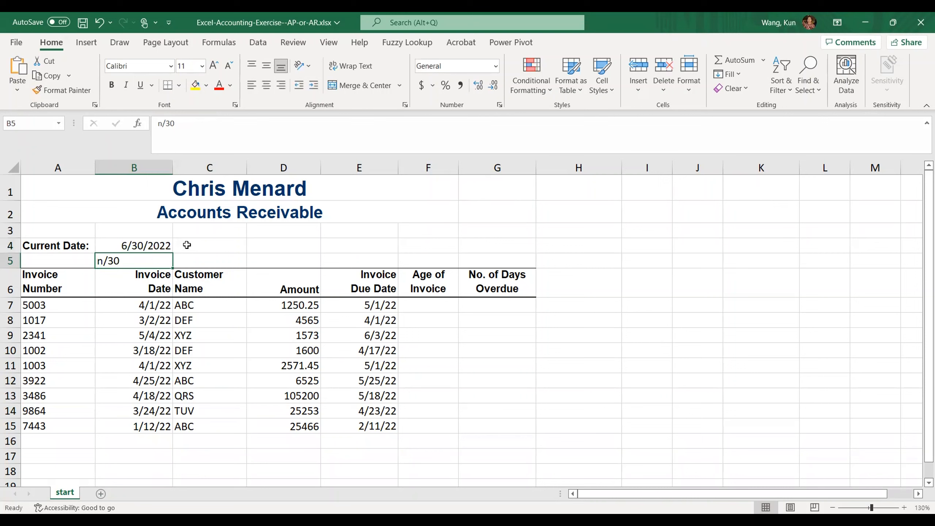
Step: Enter the formula =TODAY() in cell C4, beside the entered current date
{"action": "left_click", "coordinate": [206, 245]}
{"action": "type", "text": "="}
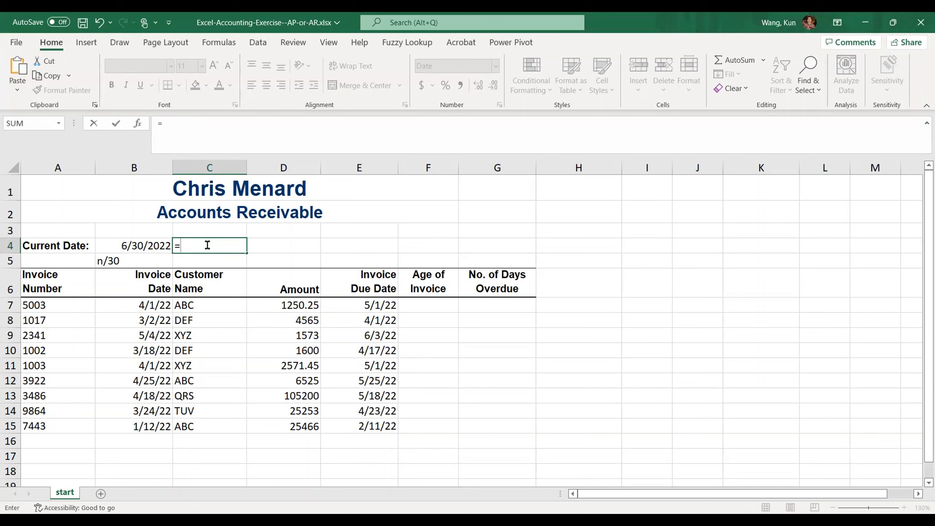
{"action": "type", "text": "today()"}
{"action": "key", "text": "Return"}
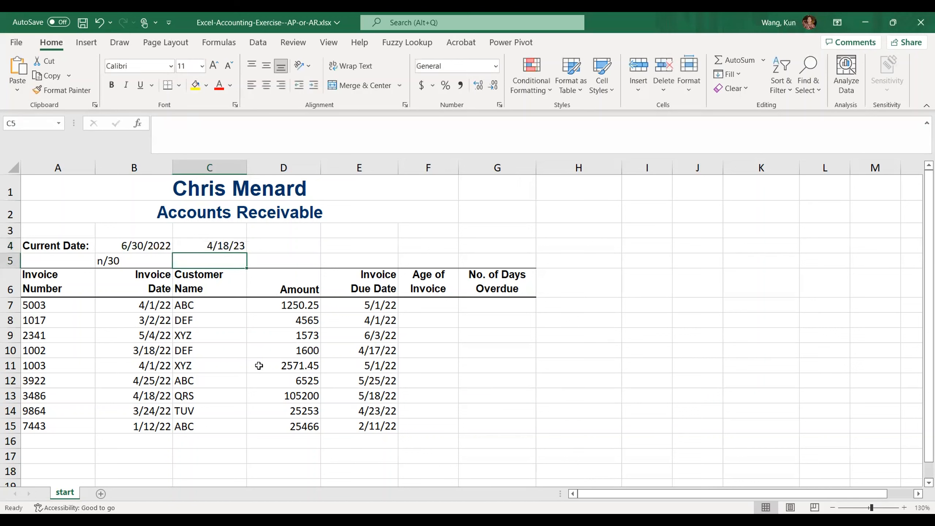
Step: Move the TODAY formula from C4 to cell H1
{"action": "left_click", "coordinate": [216, 246]}
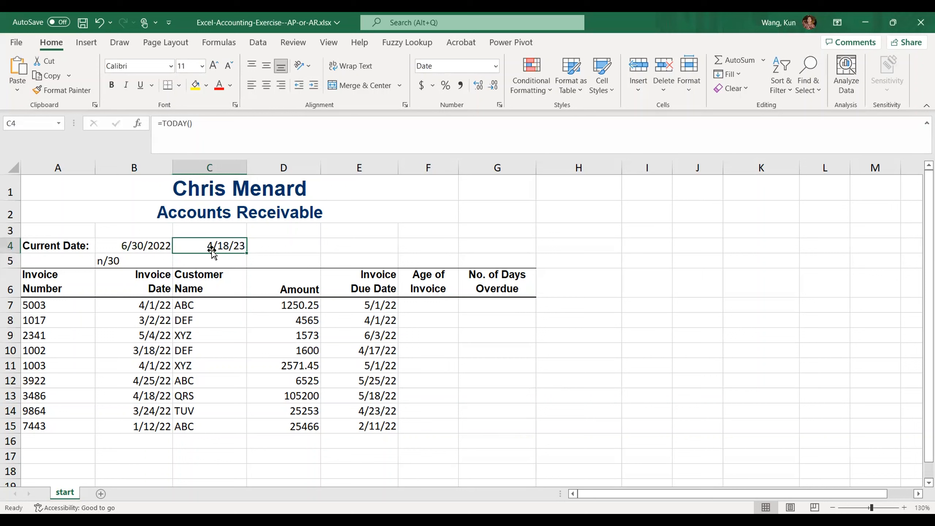
{"action": "left_click_drag", "start_coordinate": [241, 246], "coordinate": [282, 246]}
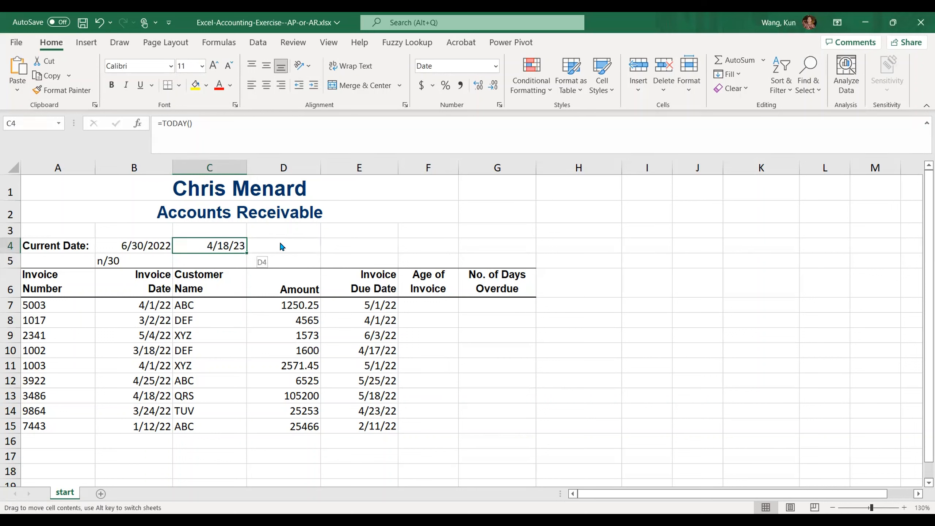
{"action": "left_click_drag", "start_coordinate": [570, 190], "coordinate": [591, 184]}
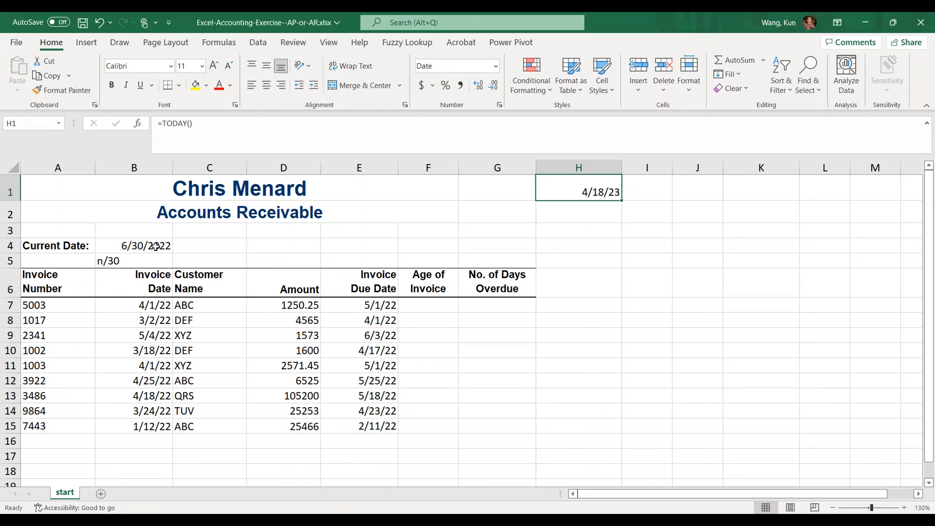
Step: Calculate the first invoice's age in F7 with the formula =$B$4-E7, using an absolute reference to the current date
{"action": "left_click", "coordinate": [435, 308]}
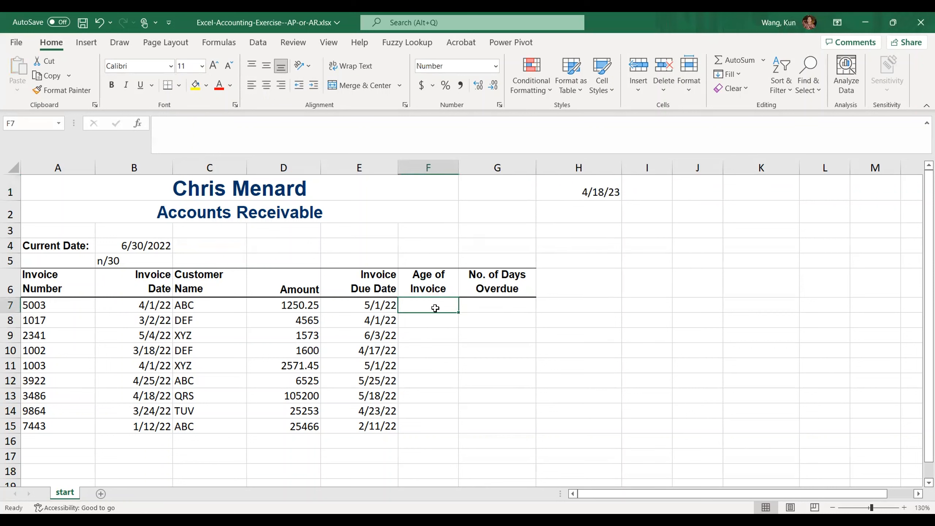
{"action": "type", "text": "="}
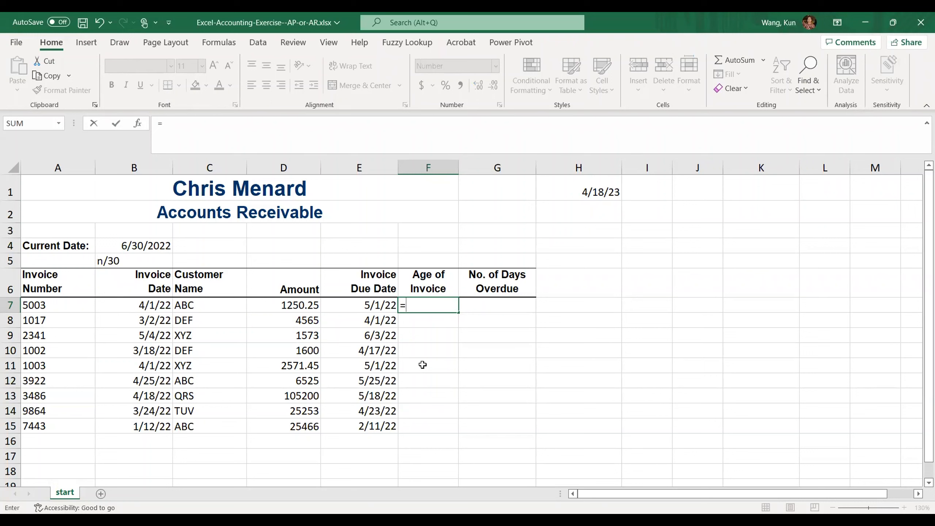
{"action": "type", "text": "$b$4"}
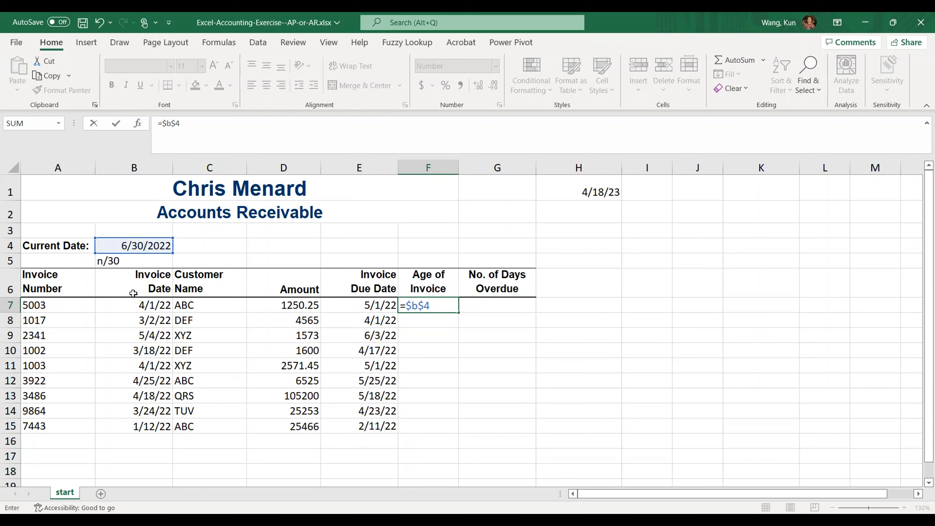
{"action": "type", "text": "-"}
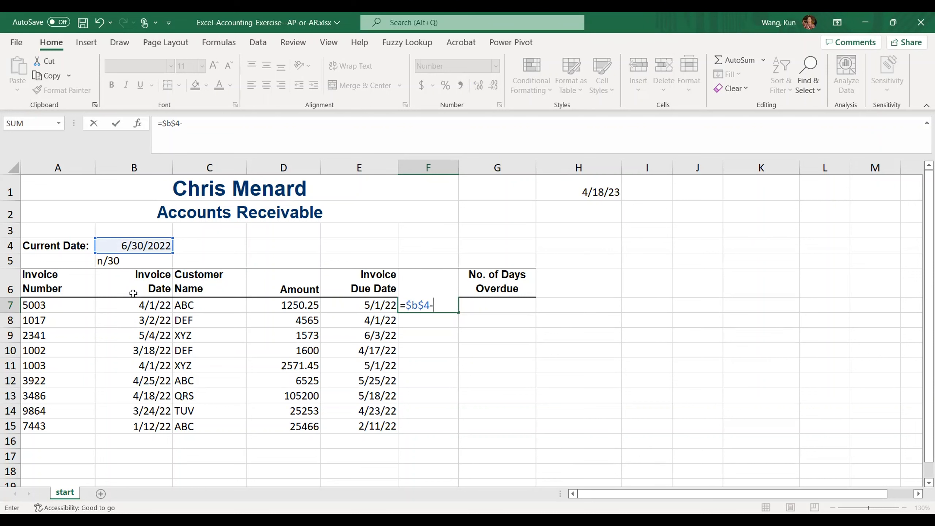
{"action": "left_click", "coordinate": [352, 308]}
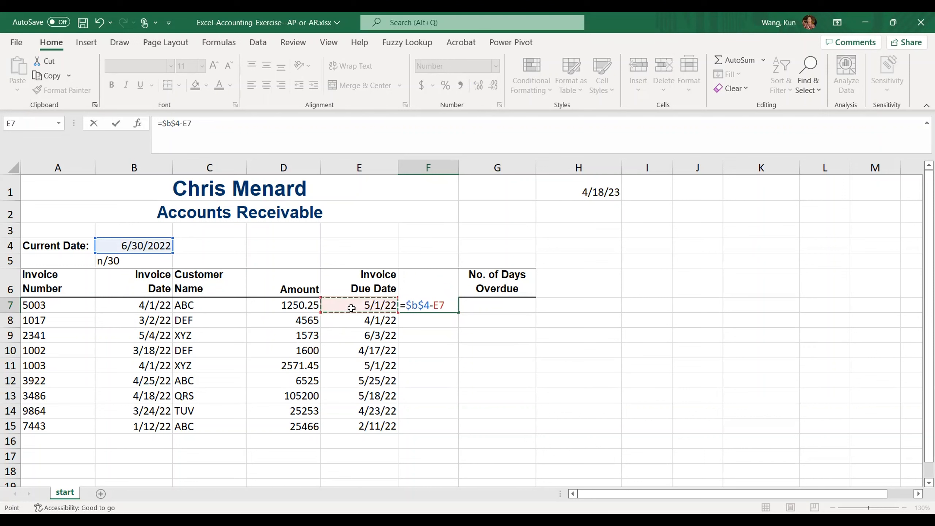
{"action": "key", "text": "Return"}
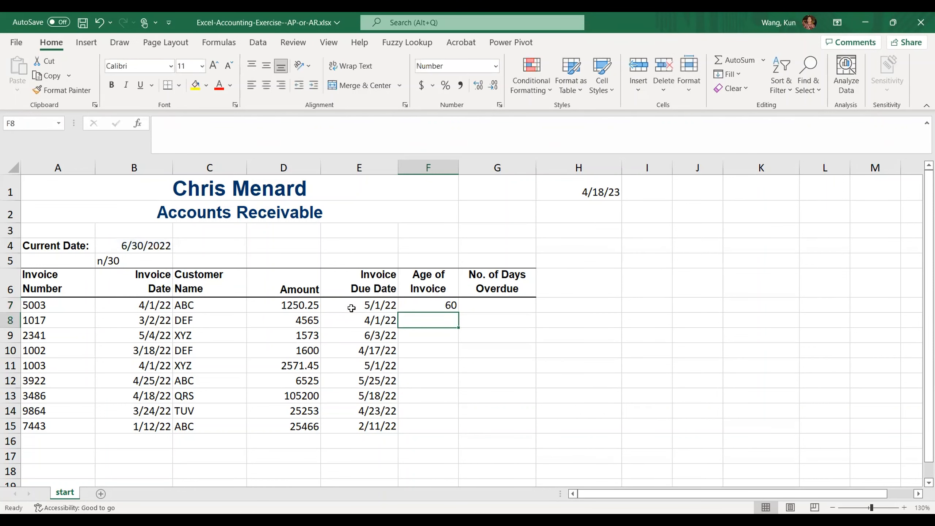
Step: Fill the invoice age formula from F7 down to F15
{"action": "left_click", "coordinate": [426, 306]}
{"action": "left_click_drag", "start_coordinate": [458, 312], "coordinate": [446, 433]}
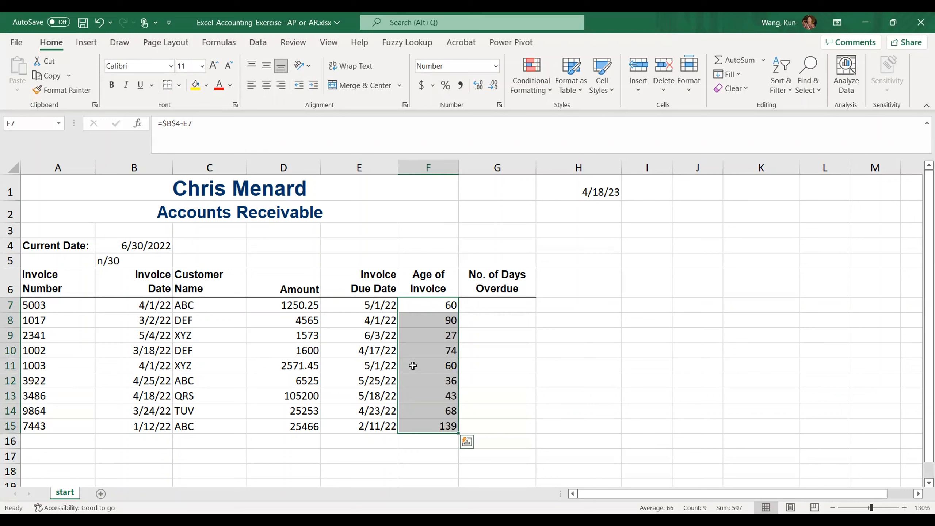
{"action": "left_click", "coordinate": [501, 426]}
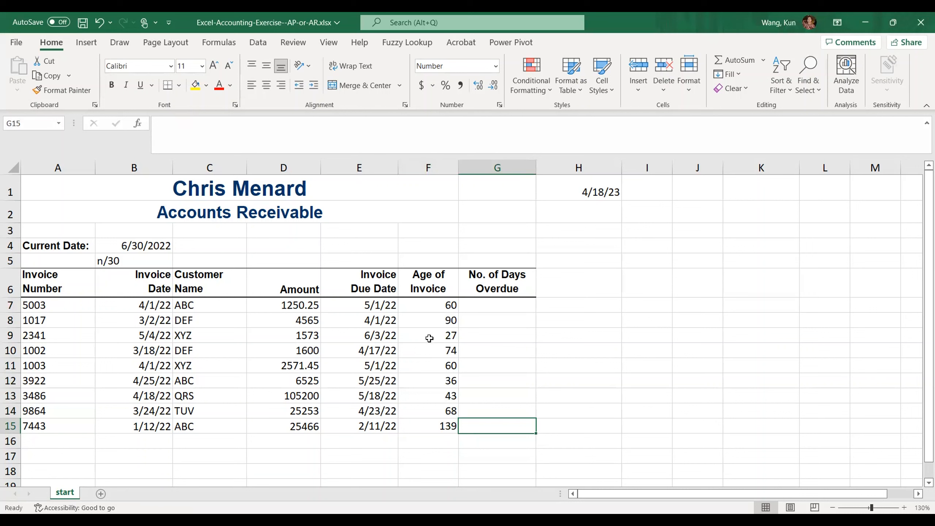
Step: Try the formula =F7-30 for the first invoice's days overdue in G7 and undo the entry
{"action": "left_click", "coordinate": [499, 306]}
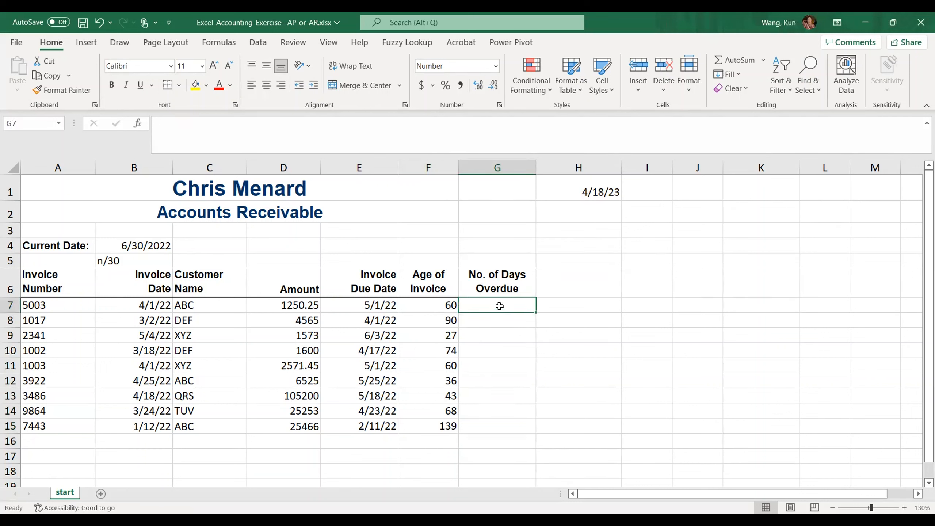
{"action": "type", "text": "="}
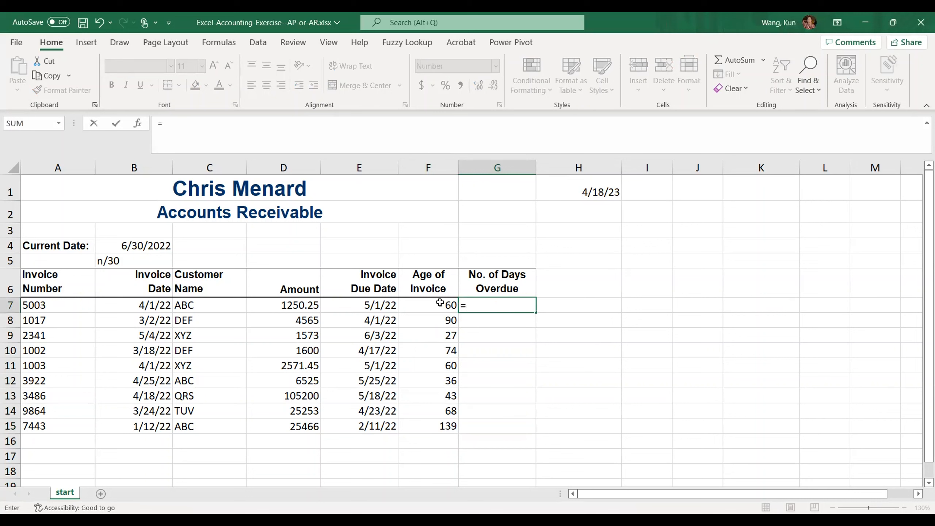
{"action": "left_click", "coordinate": [439, 304]}
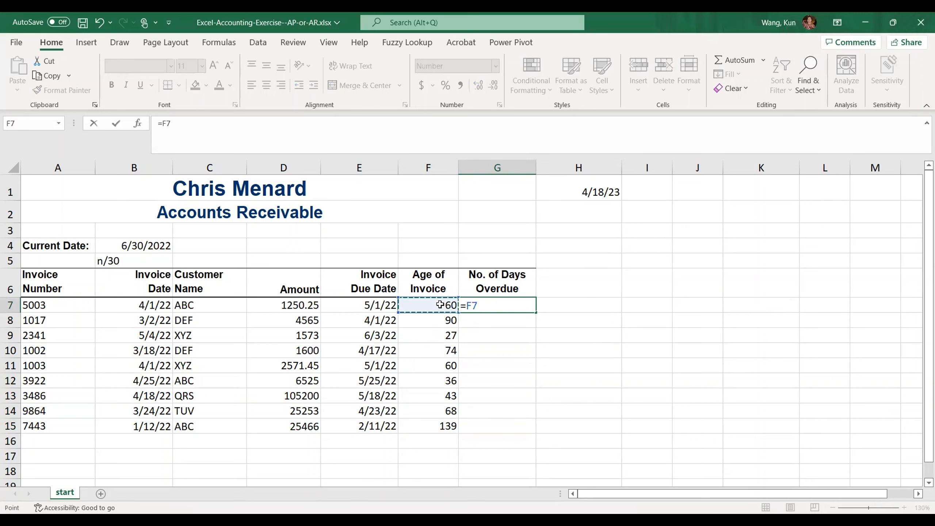
{"action": "type", "text": "-30"}
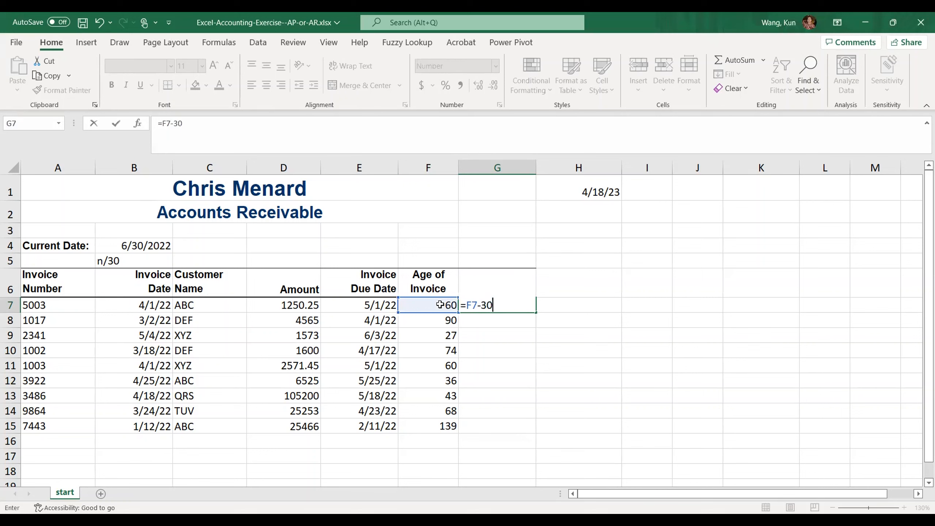
{"action": "key", "text": "Return"}
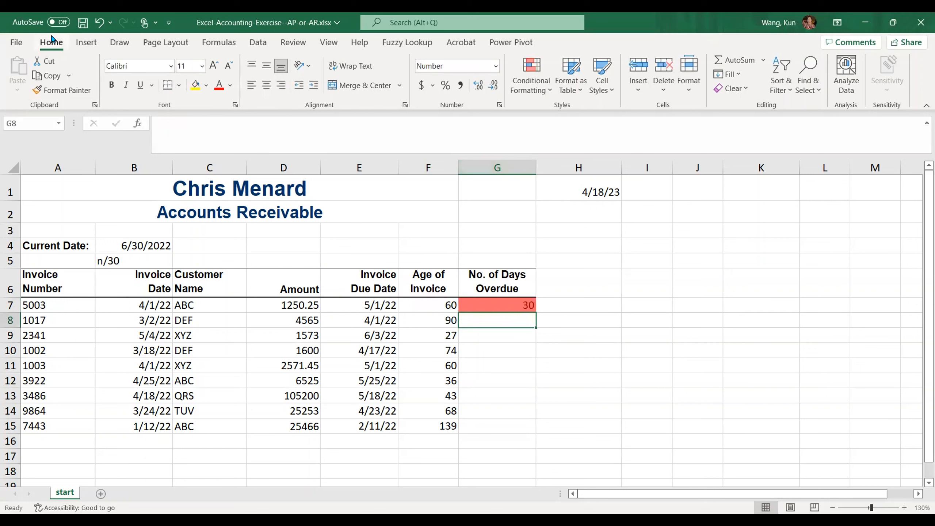
{"action": "left_click", "coordinate": [100, 25]}
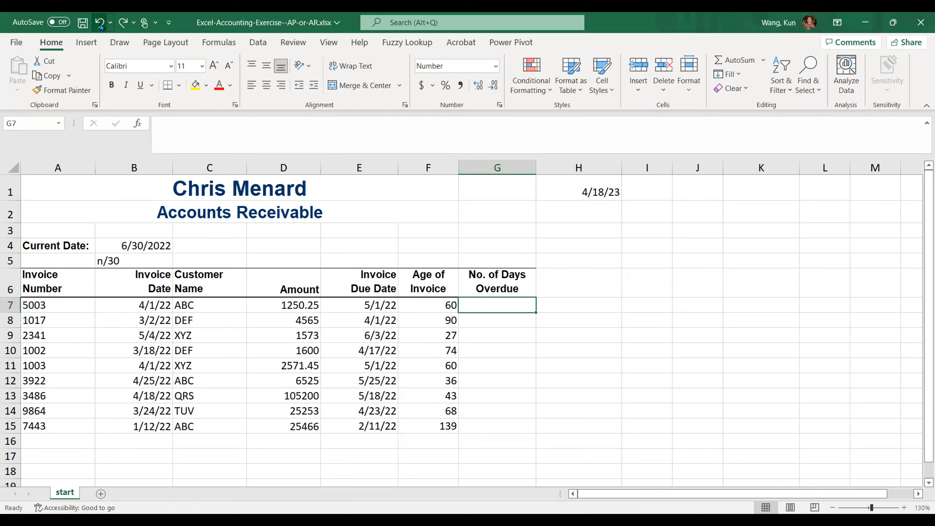
Step: Clear the formats from the empty number of days overdue cells G7:G15
{"action": "left_click", "coordinate": [420, 337]}
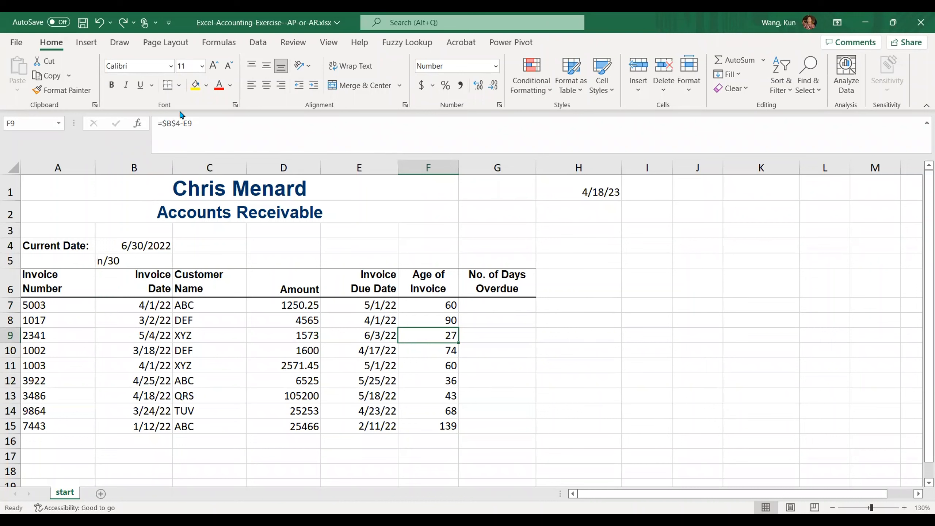
{"action": "left_click", "coordinate": [438, 306]}
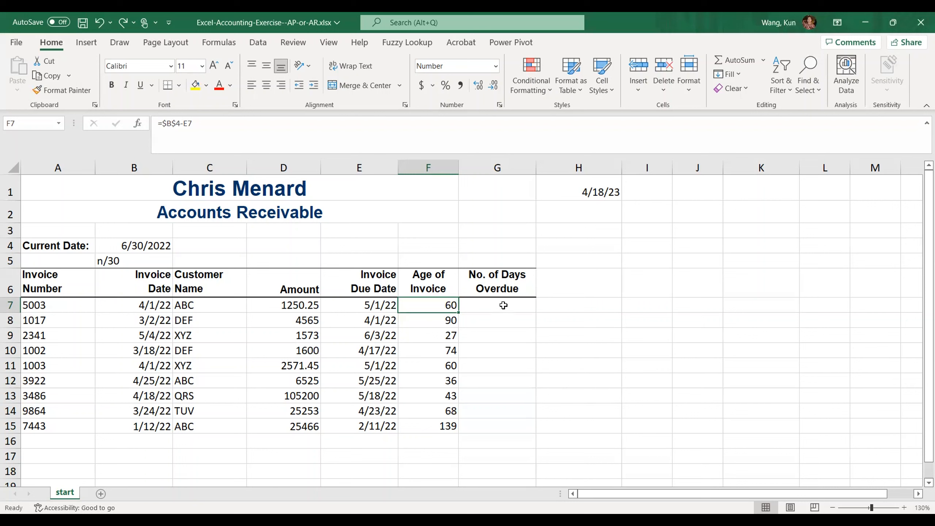
{"action": "left_click_drag", "start_coordinate": [503, 305], "coordinate": [503, 424]}
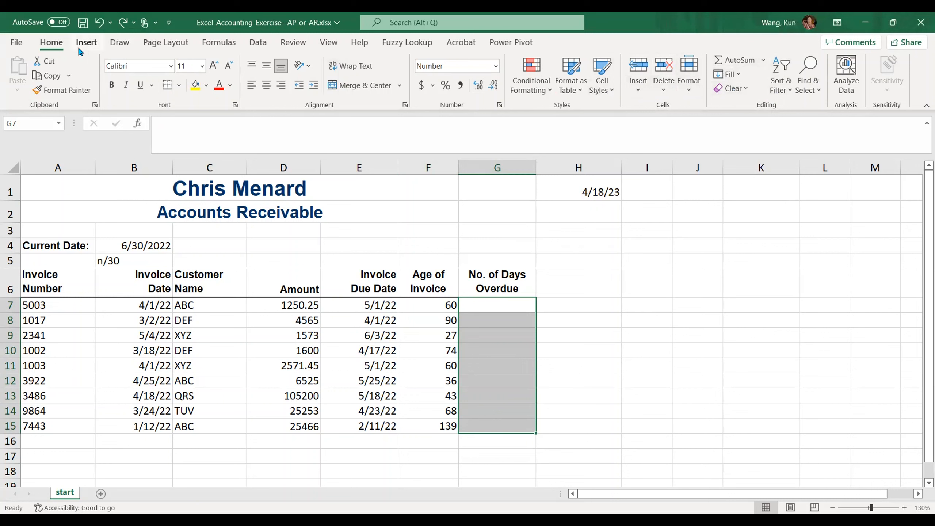
{"action": "left_click", "coordinate": [745, 89]}
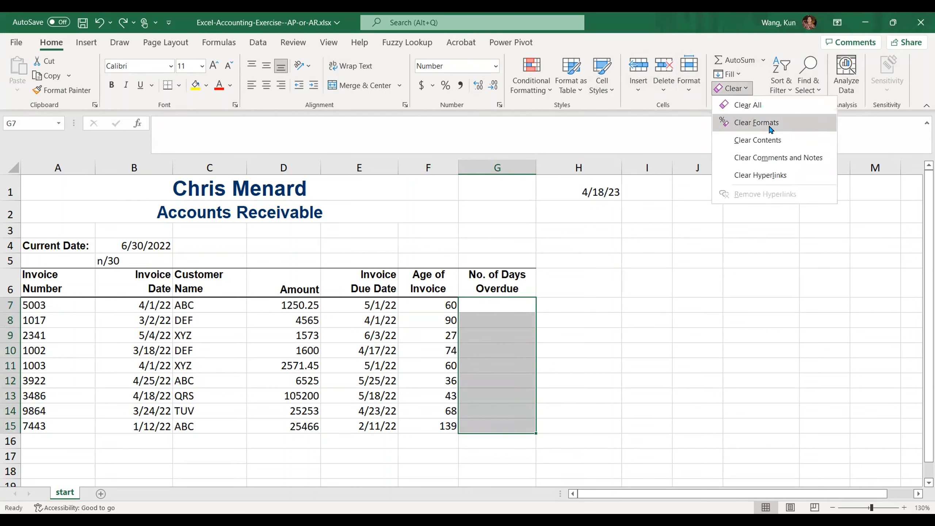
{"action": "left_click", "coordinate": [770, 128]}
{"action": "left_click", "coordinate": [695, 307]}
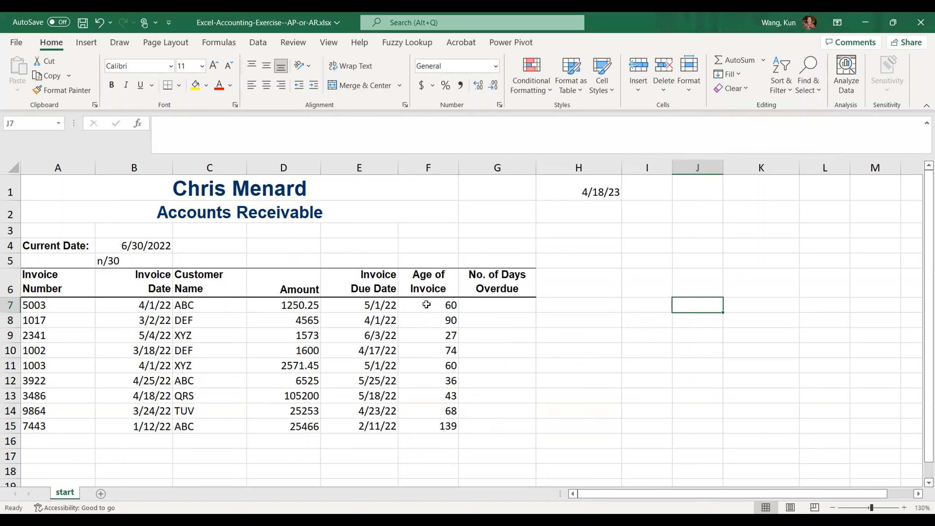
Step: Calculate the first invoice's days overdue in G7 with the formula =F7-30
{"action": "left_click", "coordinate": [477, 306]}
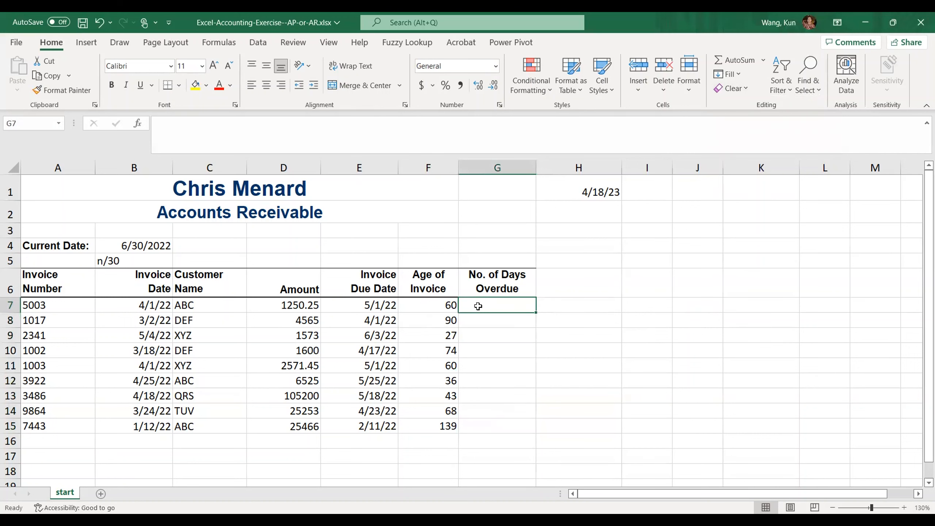
{"action": "type", "text": "="}
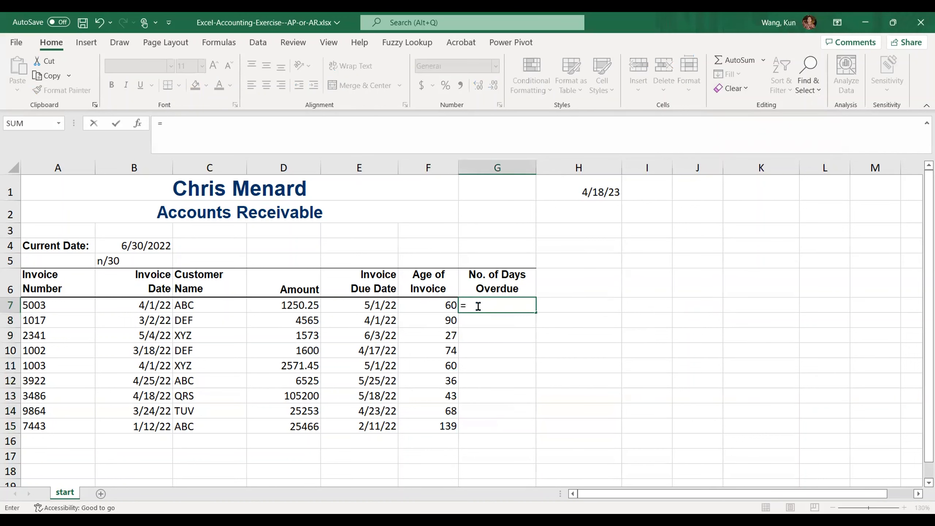
{"action": "left_click", "coordinate": [438, 306]}
{"action": "type", "text": "-30"}
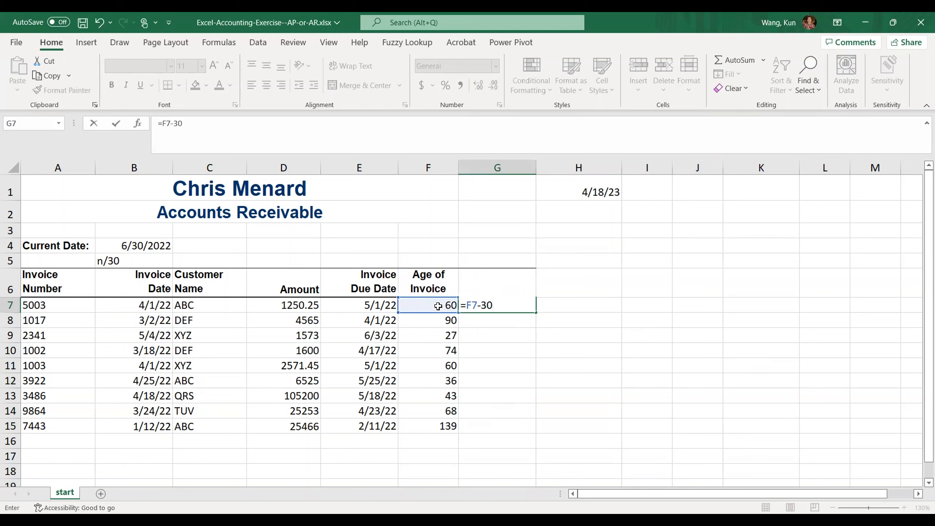
{"action": "key", "text": "Return"}
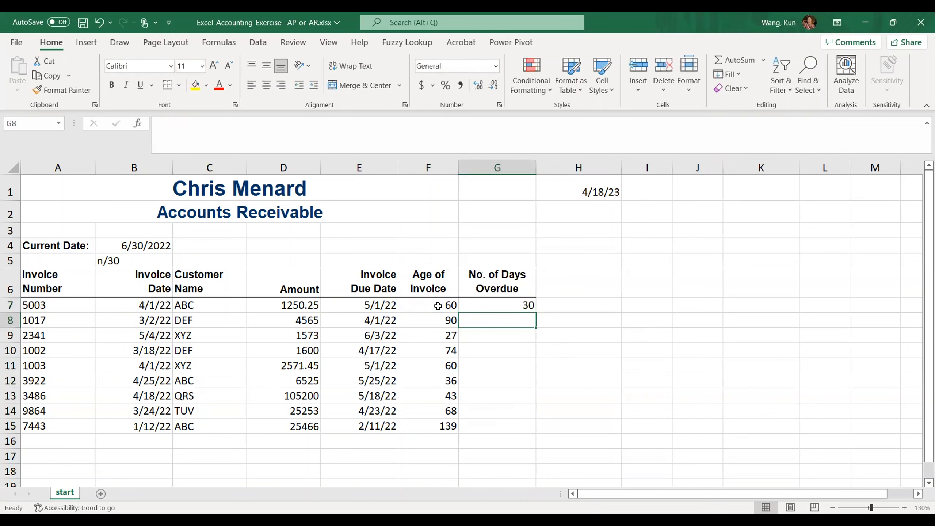
Step: Fill the days overdue formula from G7 down to G15
{"action": "left_click", "coordinate": [486, 308]}
{"action": "left_click_drag", "start_coordinate": [536, 312], "coordinate": [530, 429]}
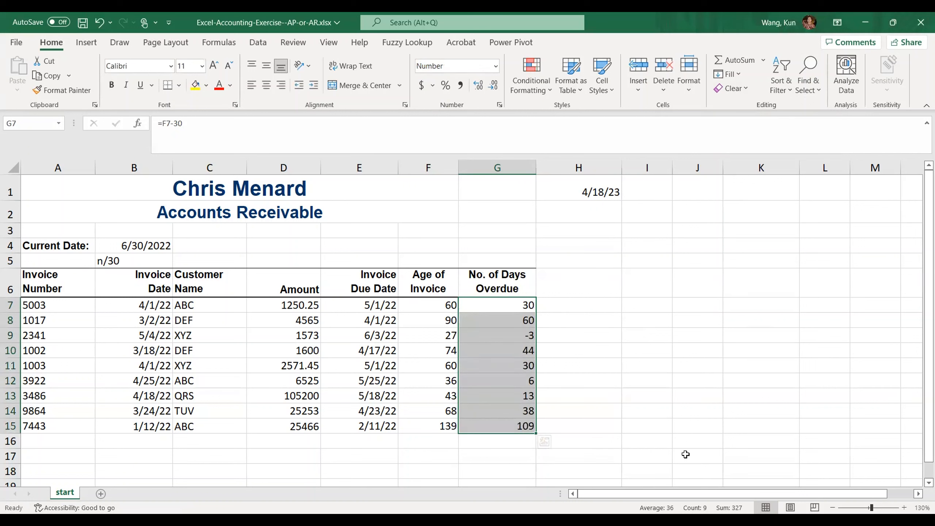
{"action": "left_click", "coordinate": [481, 337]}
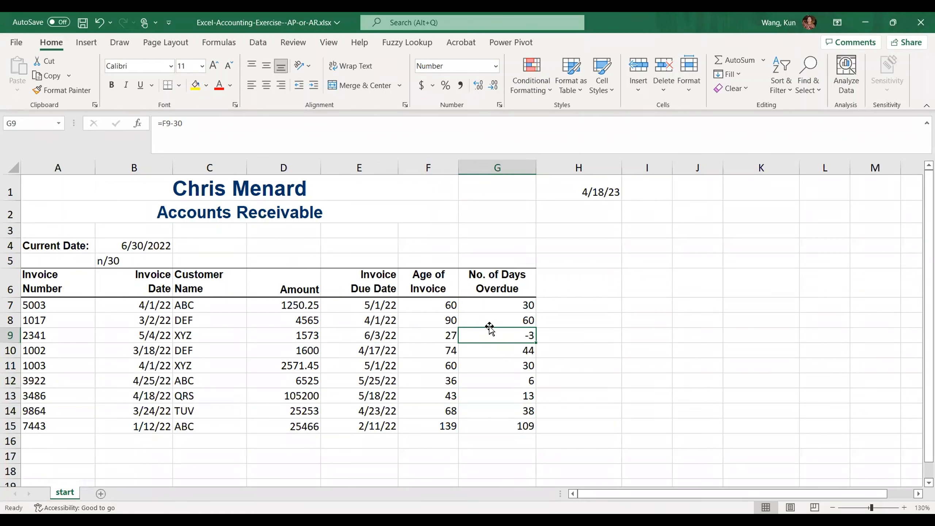
Step: Apply Color Scale conditional formatting to the days overdue values in G7:G15 with Quick Analysis
{"action": "left_click", "coordinate": [488, 308]}
{"action": "left_click_drag", "start_coordinate": [489, 308], "coordinate": [488, 428]}
{"action": "scroll", "coordinate": [661, 380], "scroll_direction": "down", "scroll_amount": 1}
{"action": "scroll", "coordinate": [661, 380], "scroll_direction": "down", "scroll_amount": 1}
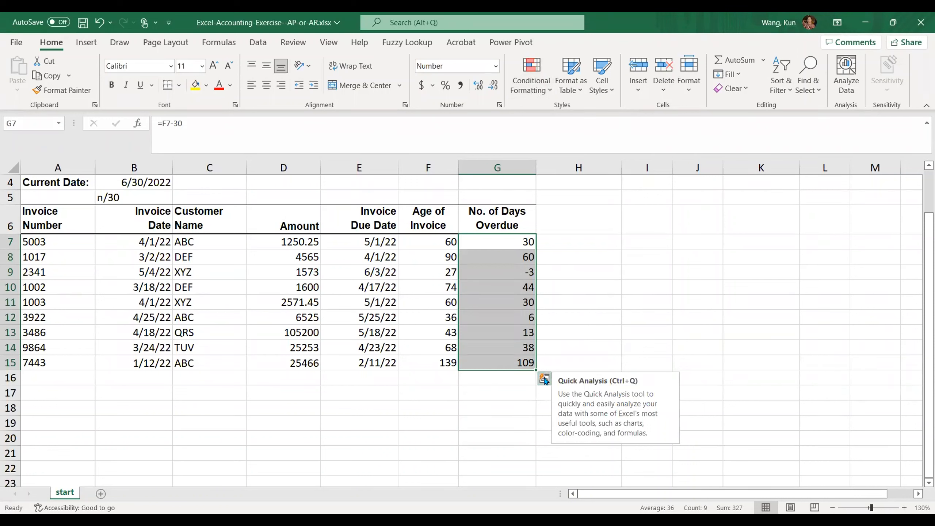
{"action": "left_click", "coordinate": [544, 379]}
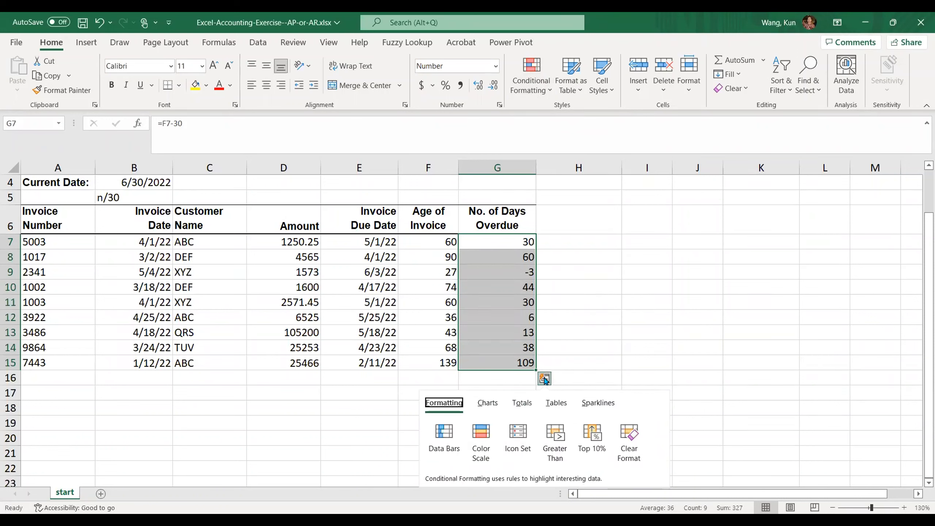
{"action": "scroll", "coordinate": [686, 421], "scroll_direction": "down", "scroll_amount": 1}
{"action": "scroll", "coordinate": [686, 421], "scroll_direction": "up", "scroll_amount": 1}
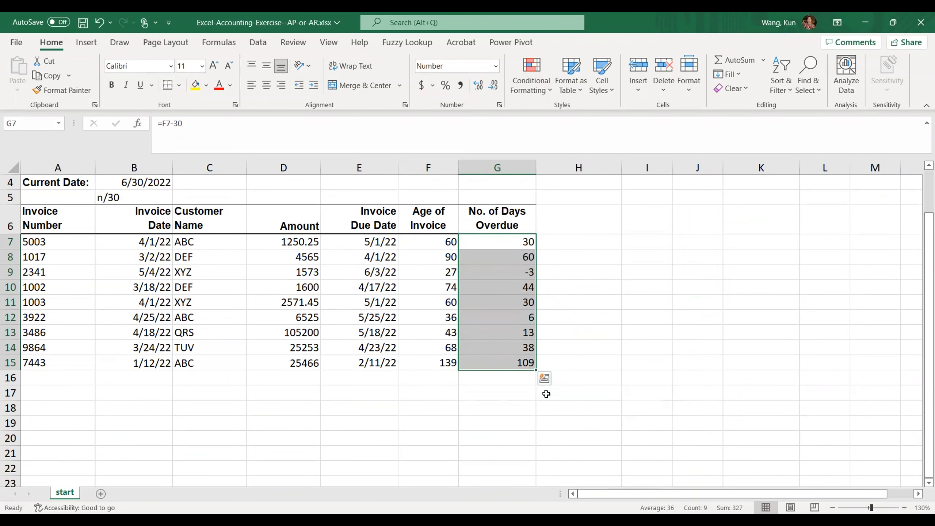
{"action": "left_click", "coordinate": [545, 378]}
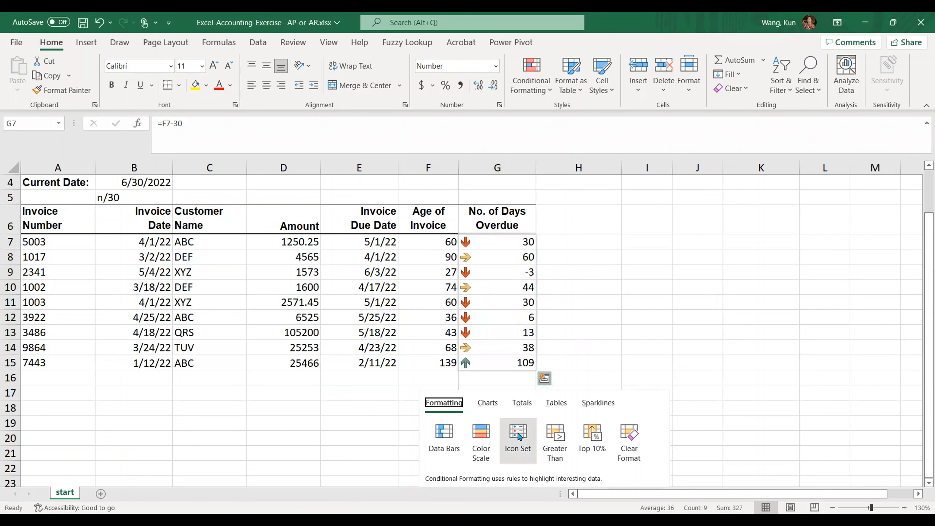
{"action": "left_click", "coordinate": [484, 436]}
{"action": "left_click", "coordinate": [637, 365]}
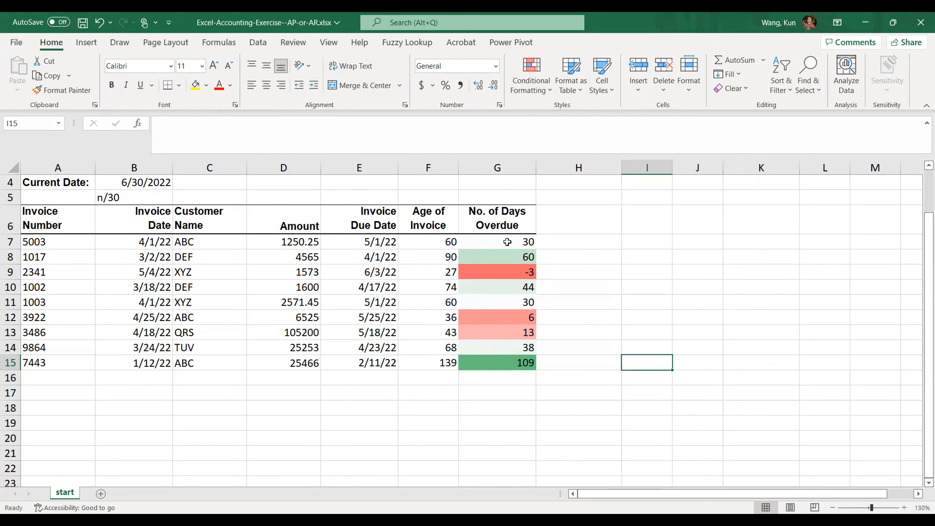
Step: Calculate the average number of days overdue in G17 by applying the AVERAGE function to G7:G15
{"action": "left_click", "coordinate": [510, 393]}
{"action": "type", "text": "="}
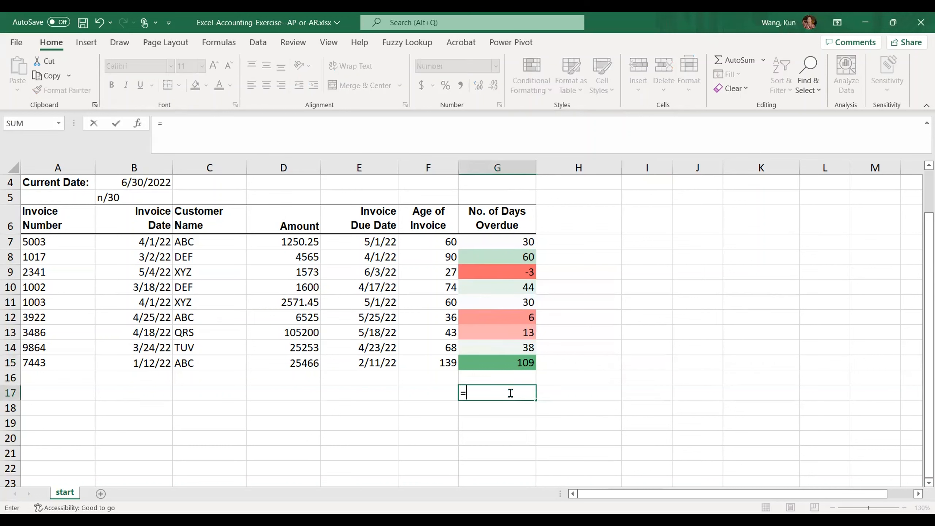
{"action": "type", "text": "average"}
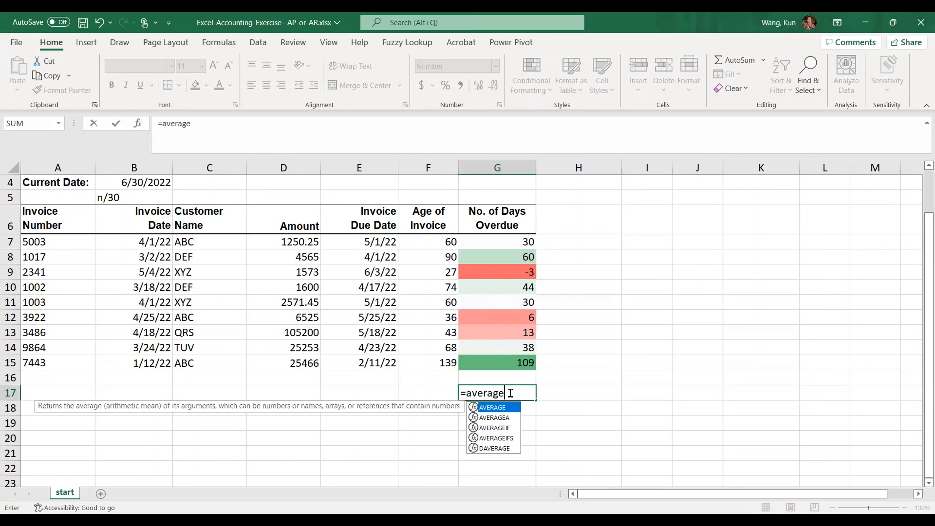
{"action": "type", "text": "("}
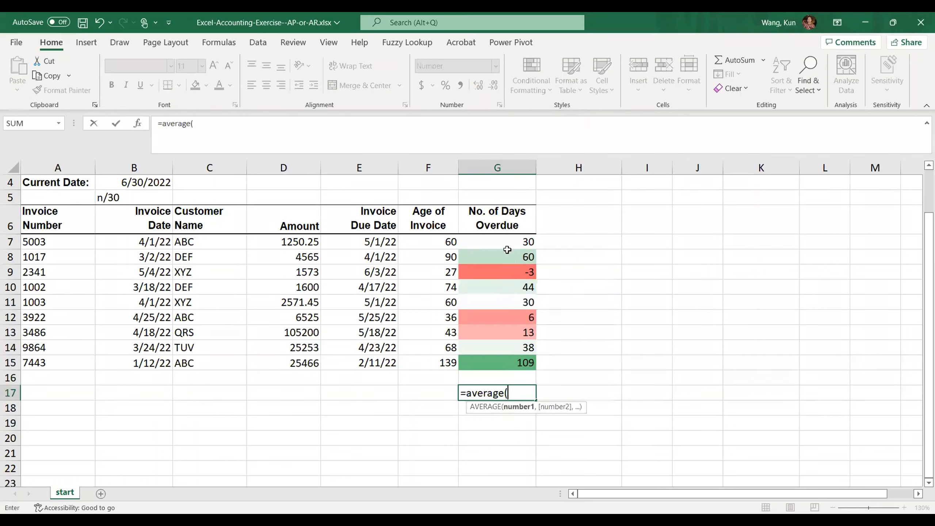
{"action": "left_click_drag", "start_coordinate": [504, 242], "coordinate": [505, 262]}
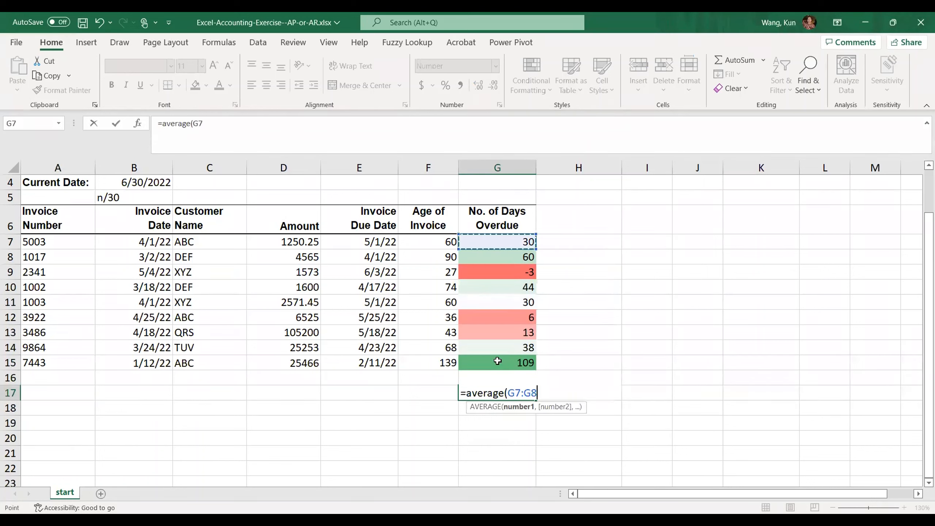
{"action": "left_click_drag", "start_coordinate": [498, 361], "coordinate": [497, 361]}
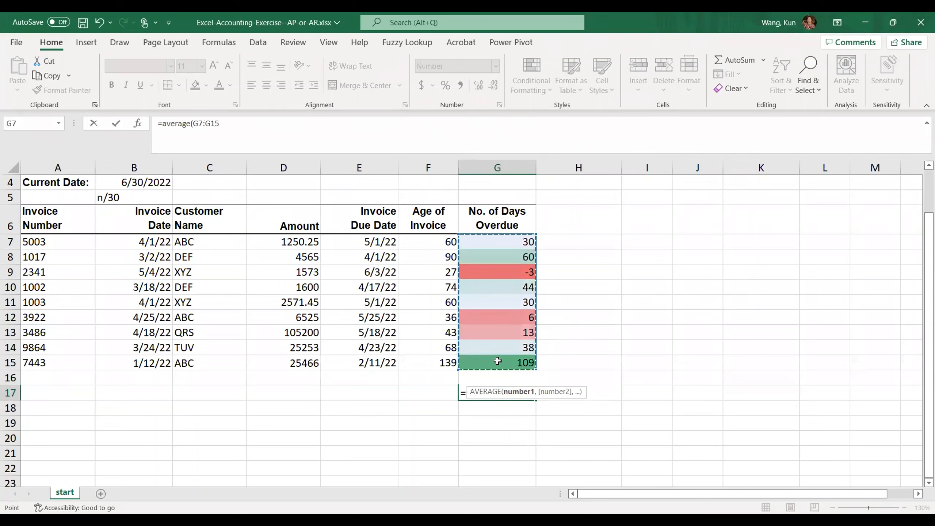
{"action": "key", "text": "Return"}
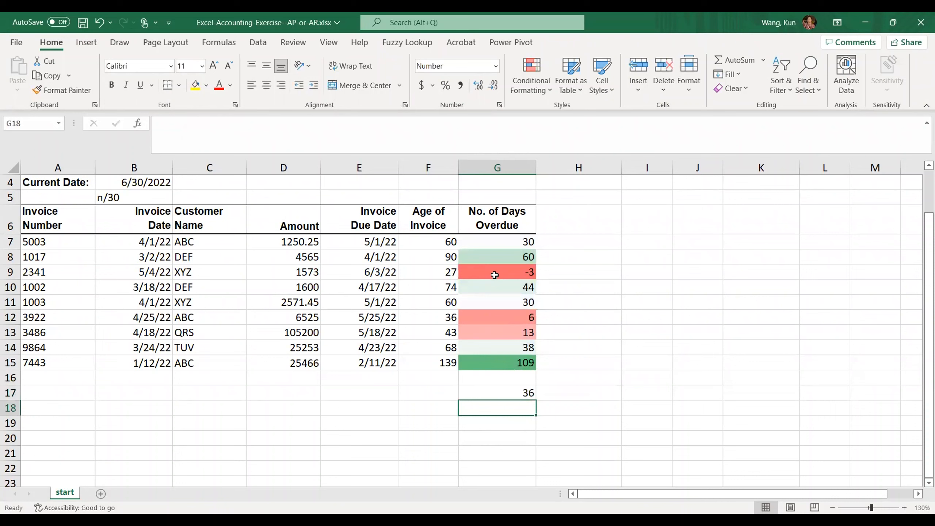
{"action": "left_click", "coordinate": [501, 393]}
Step: Enter the label "average past due" in H17 beside the calculated average
{"action": "left_click", "coordinate": [598, 395]}
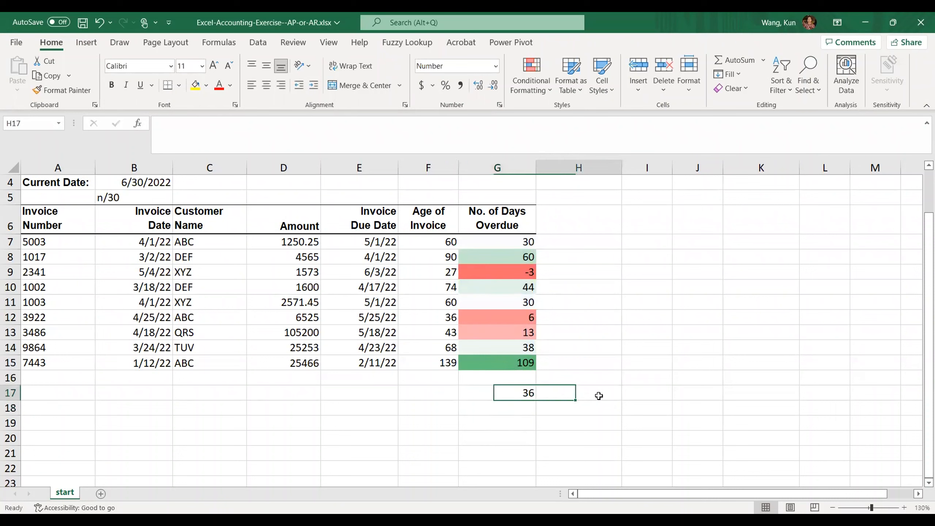
{"action": "type", "text": "average"}
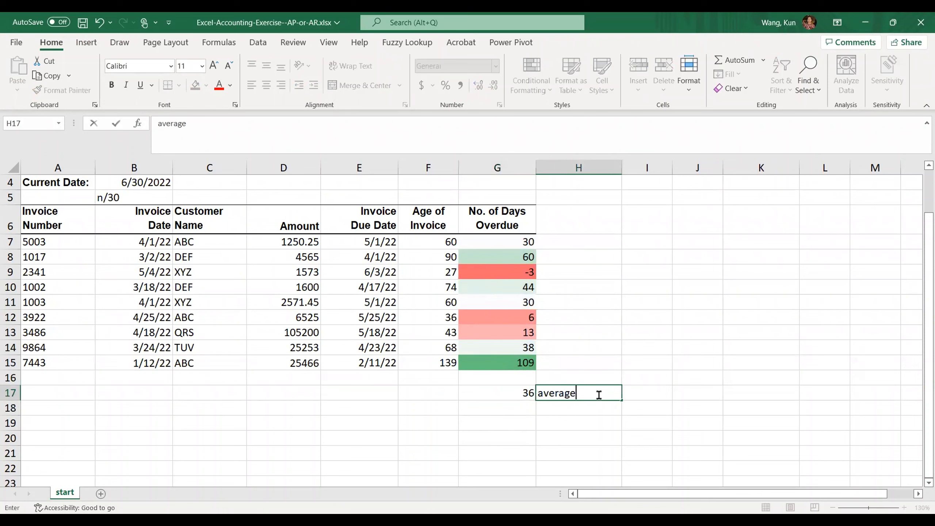
{"action": "type", "text": " past due"}
{"action": "key", "text": "Return"}
{"action": "left_click", "coordinate": [716, 433]}
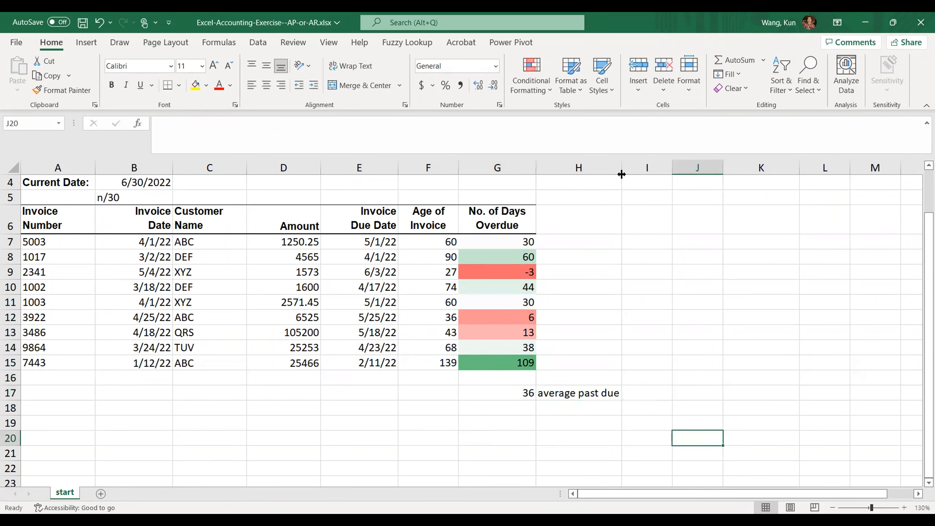
{"action": "left_click_drag", "start_coordinate": [621, 174], "coordinate": [630, 174]}
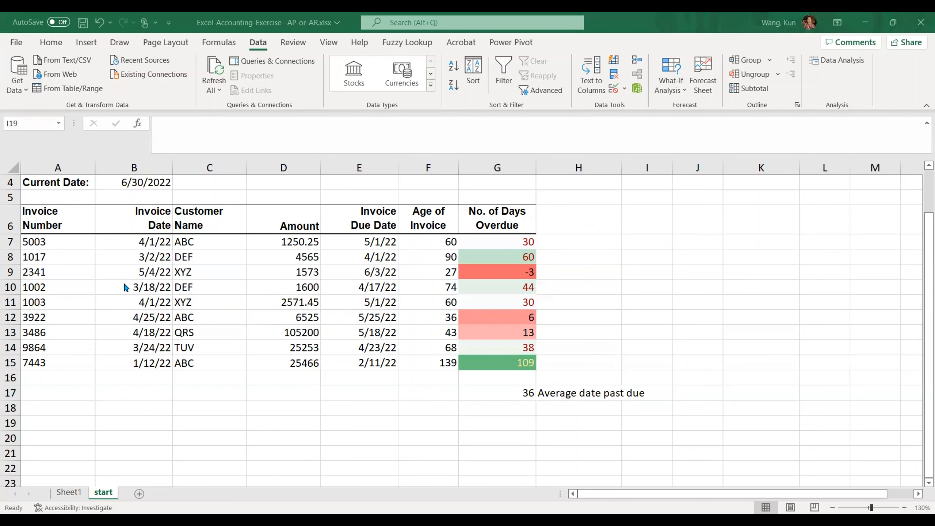
Step: Create a PivotTable on a new worksheet from the invoice table range A6:G15, including its headers
{"action": "scroll", "coordinate": [82, 272], "scroll_direction": "up", "scroll_amount": 1}
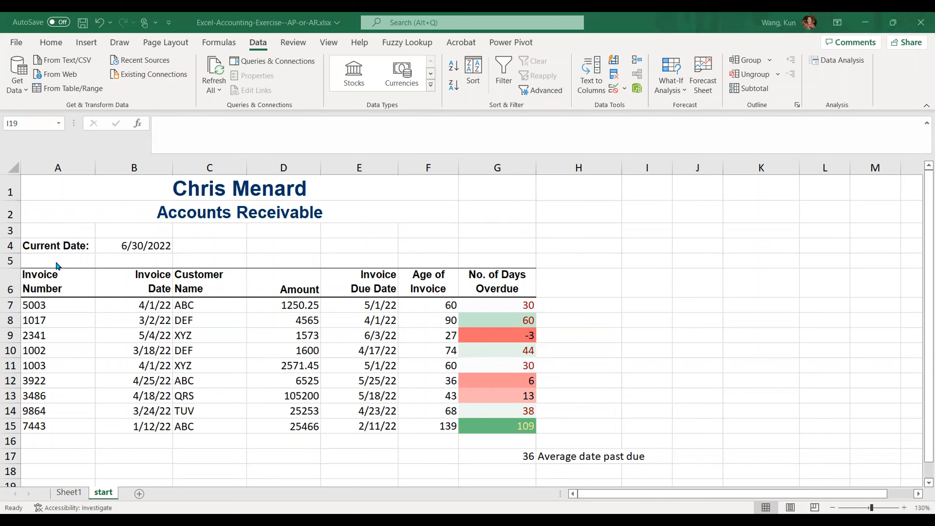
{"action": "left_click_drag", "start_coordinate": [49, 285], "coordinate": [482, 432]}
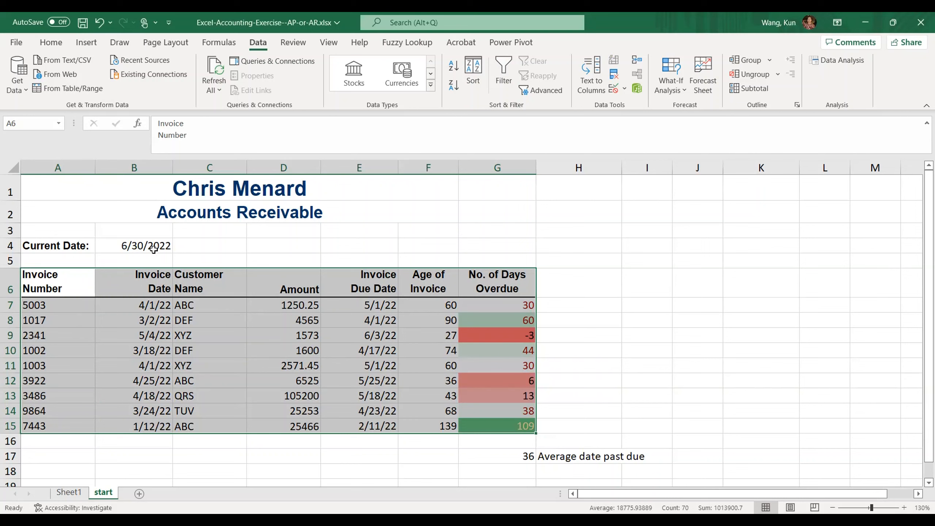
{"action": "left_click", "coordinate": [88, 45]}
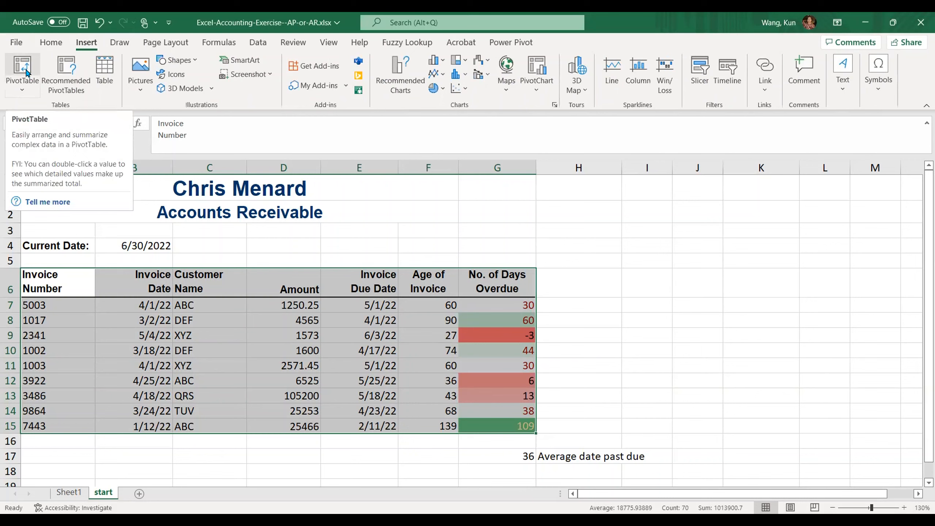
{"action": "left_click", "coordinate": [26, 70]}
{"action": "left_click", "coordinate": [27, 72]}
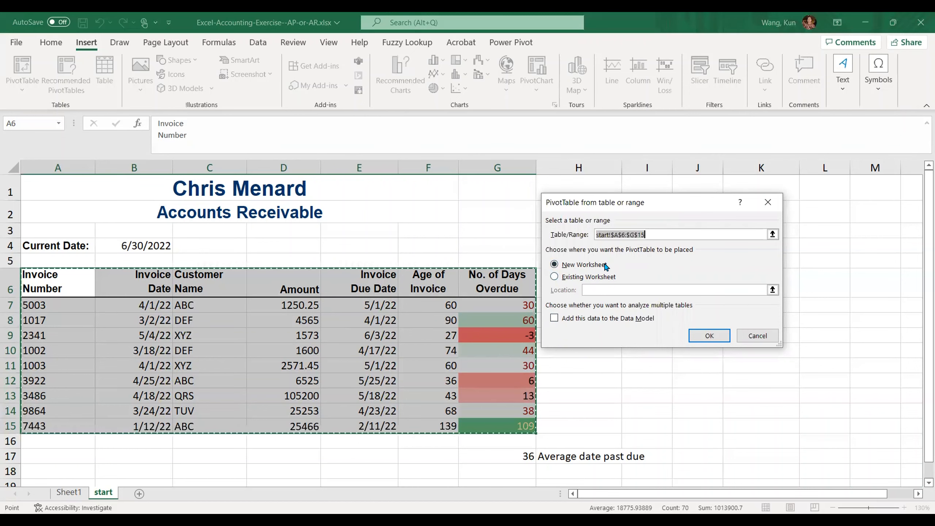
{"action": "left_click", "coordinate": [703, 336]}
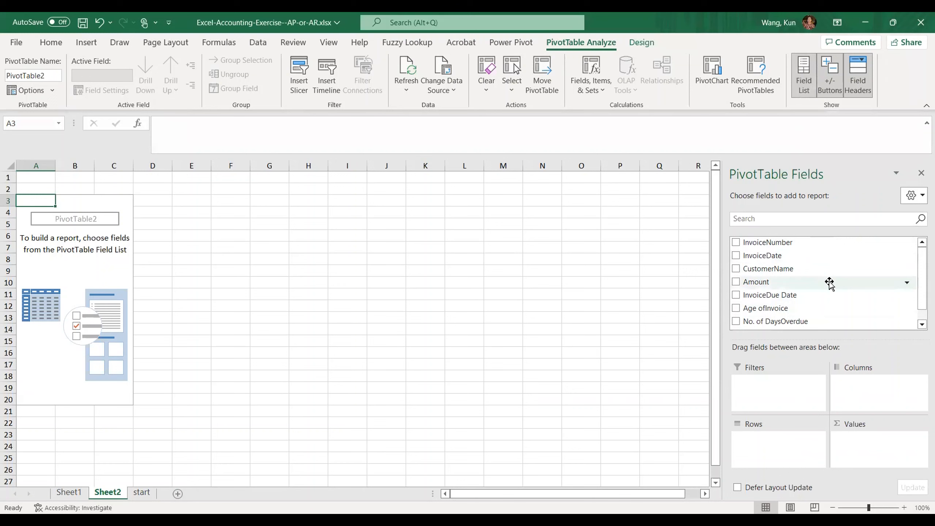
Step: Build the PivotTable with No. of Days Overdue as rows and the sum of Amount as values
{"action": "left_click", "coordinate": [808, 89]}
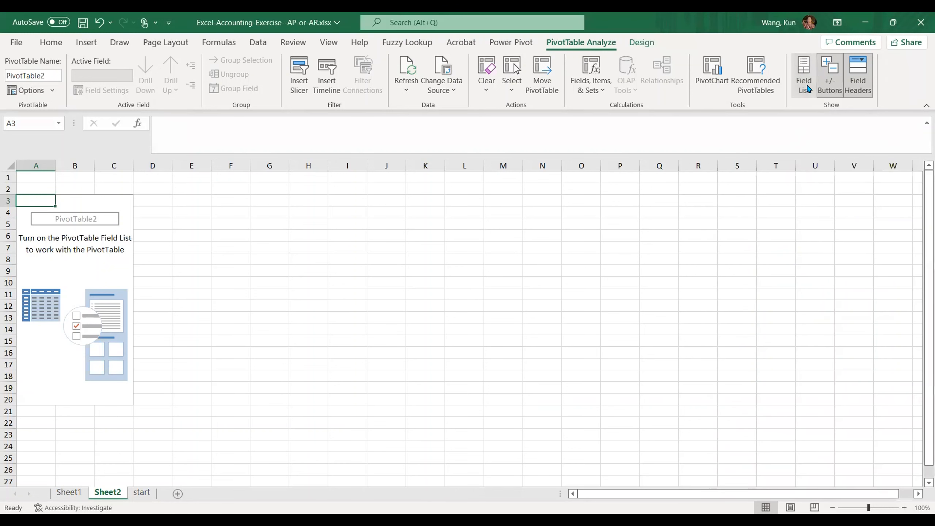
{"action": "left_click", "coordinate": [807, 89]}
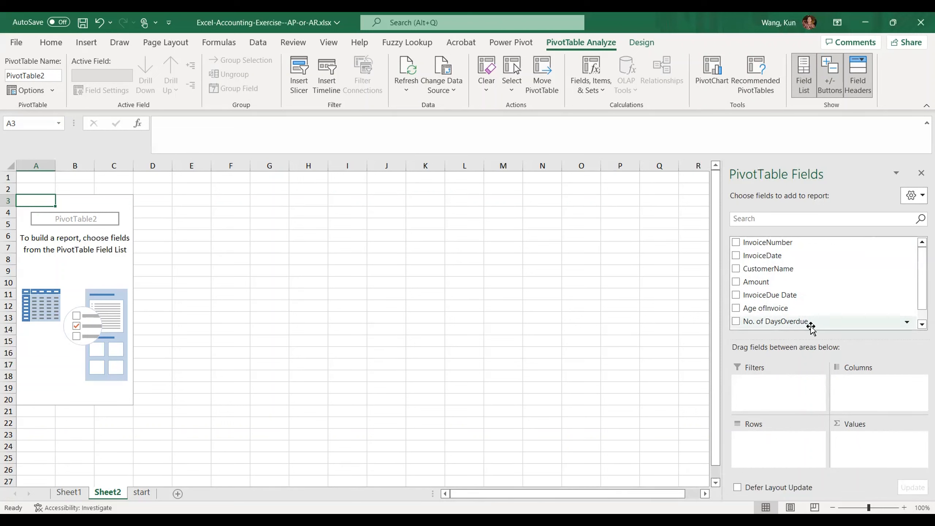
{"action": "left_click_drag", "start_coordinate": [804, 324], "coordinate": [777, 442]}
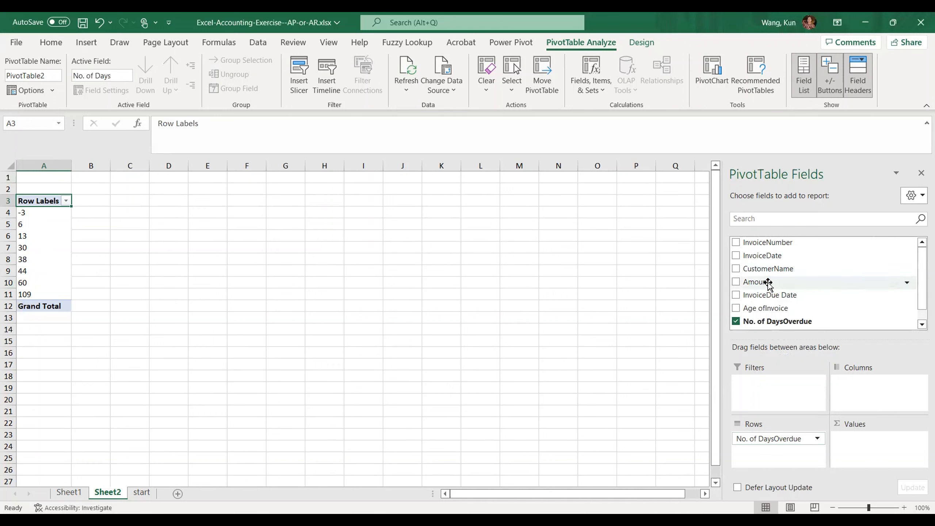
{"action": "left_click_drag", "start_coordinate": [768, 282], "coordinate": [867, 446]}
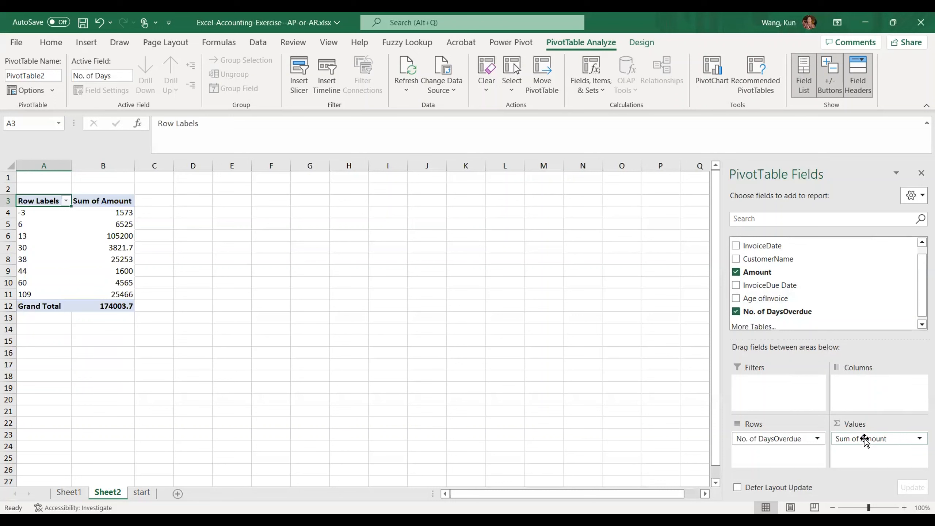
Step: Set the custom name of the Sum of Amount value field to "Total receivable amounts", keeping the Sum calculation
{"action": "left_click", "coordinate": [919, 438]}
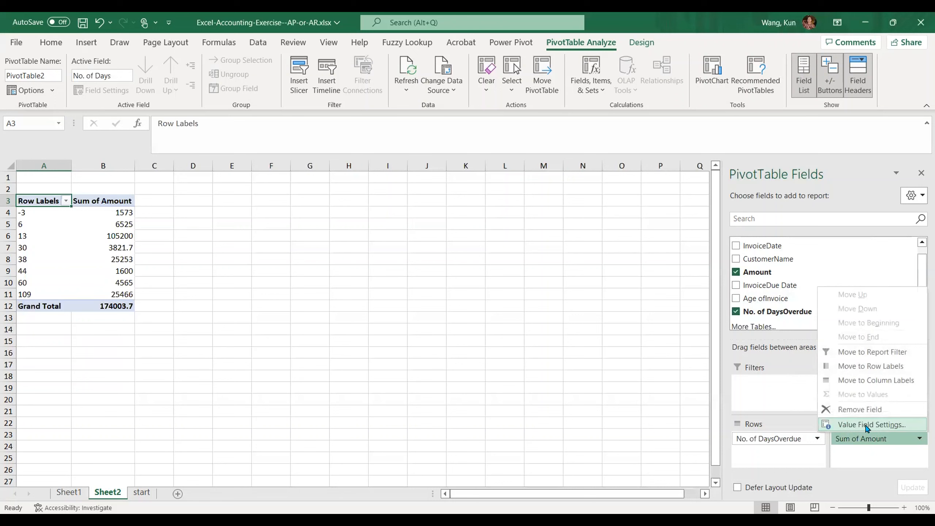
{"action": "left_click", "coordinate": [846, 425]}
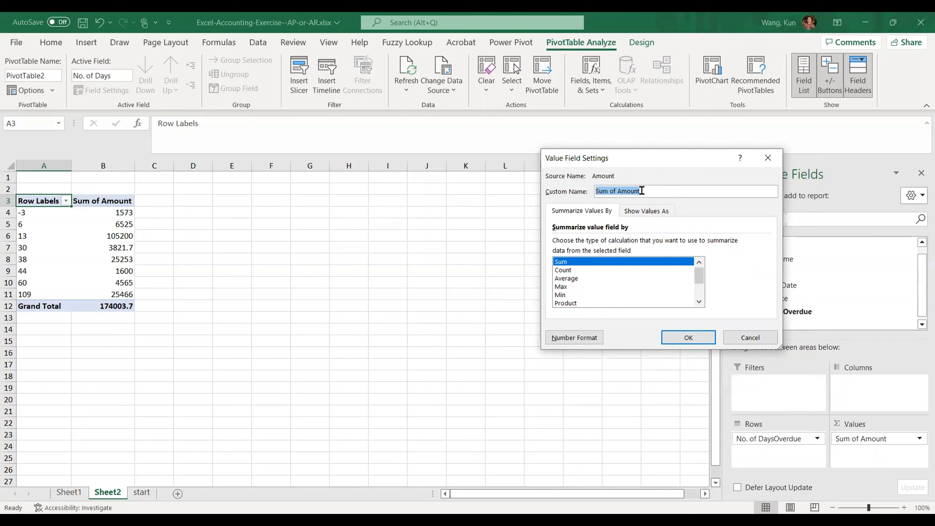
{"action": "type", "text": "Total amo"}
{"action": "key", "text": "BackSpace"}
{"action": "key", "text": "BackSpace"}
{"action": "key", "text": "BackSpace"}
{"action": "type", "text": "receivable amounts"}
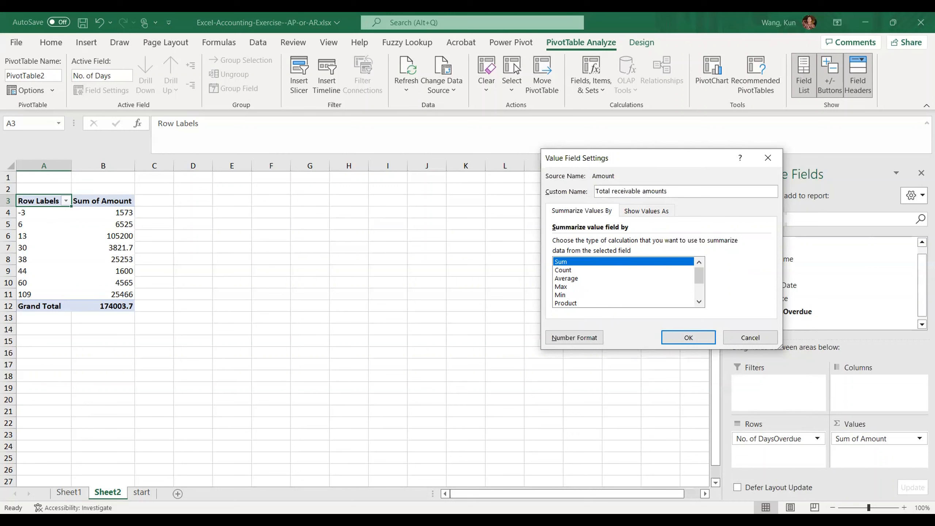
{"action": "left_click", "coordinate": [692, 341]}
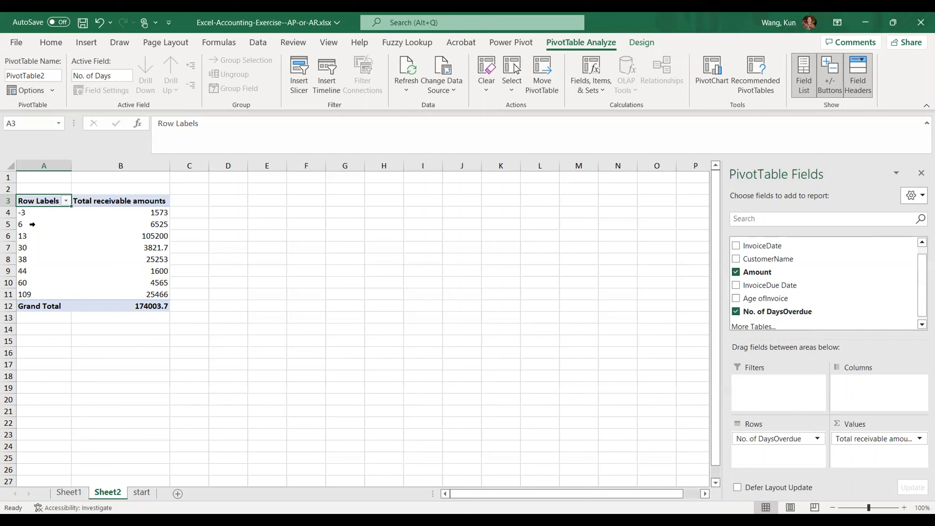
{"action": "left_click", "coordinate": [31, 224]}
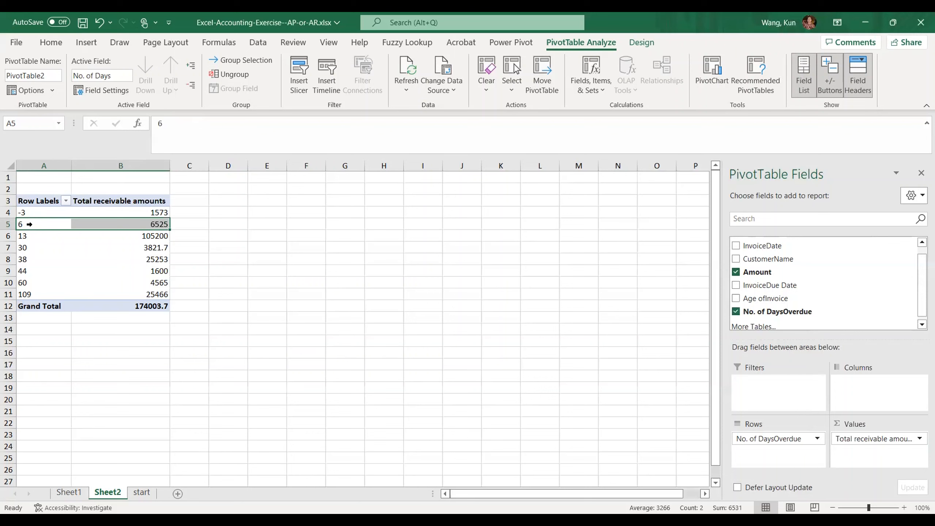
{"action": "right_click", "coordinate": [33, 227]}
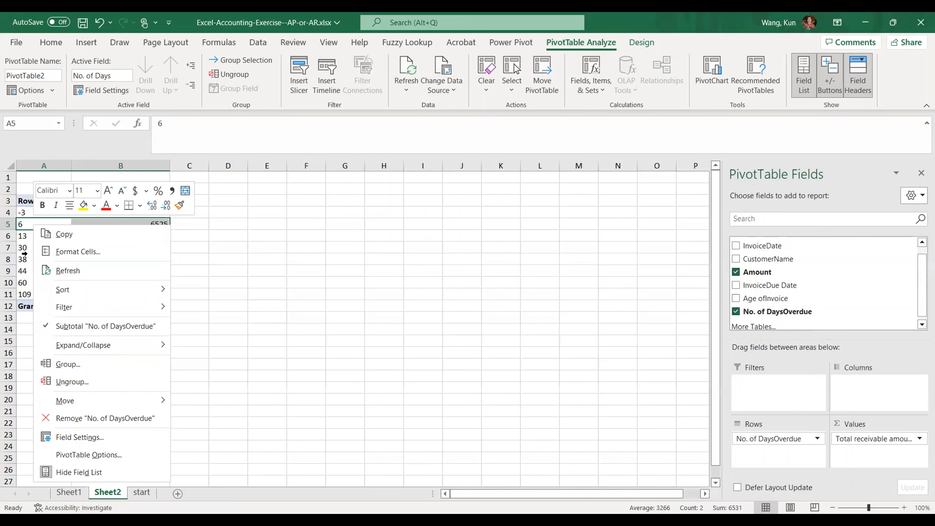
{"action": "key", "text": "Escape"}
Step: Group the PivotTable's days-overdue row labels into 30-day intervals starting at 0
{"action": "left_click", "coordinate": [23, 243]}
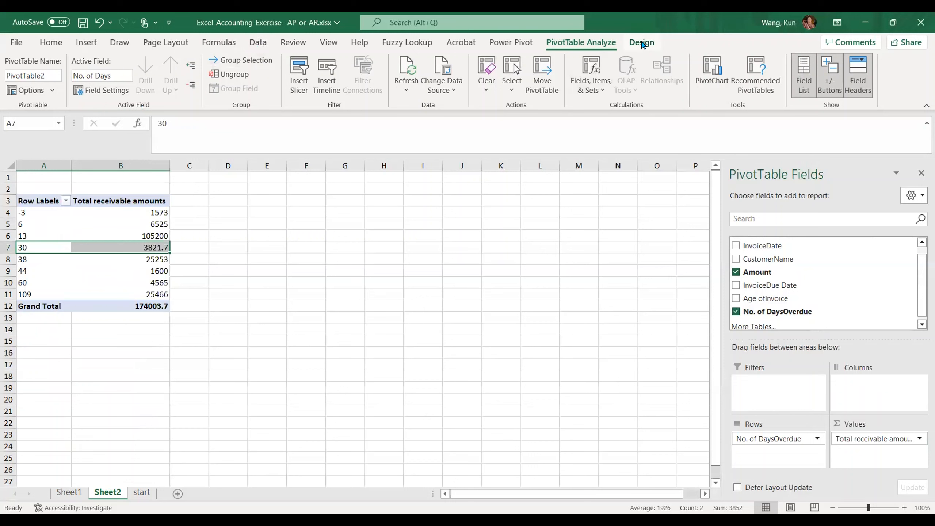
{"action": "left_click", "coordinate": [641, 43]}
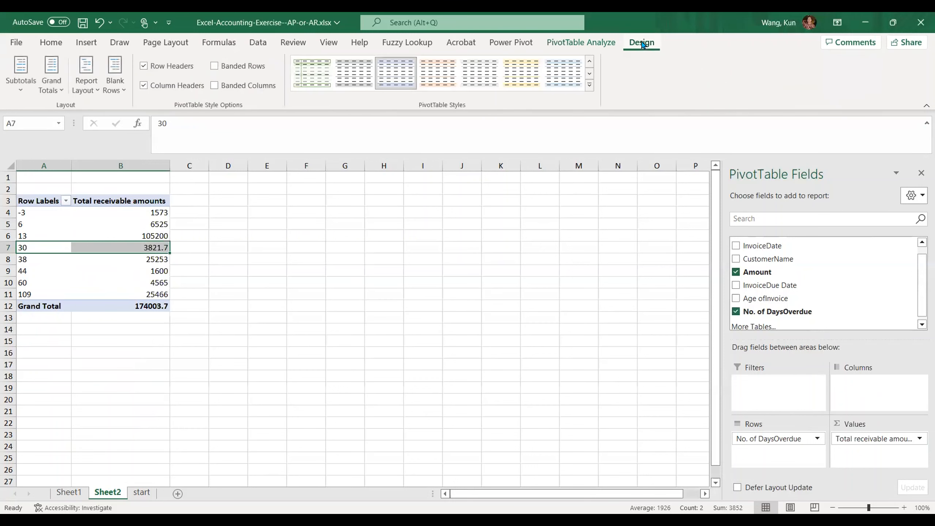
{"action": "left_click", "coordinate": [257, 43]}
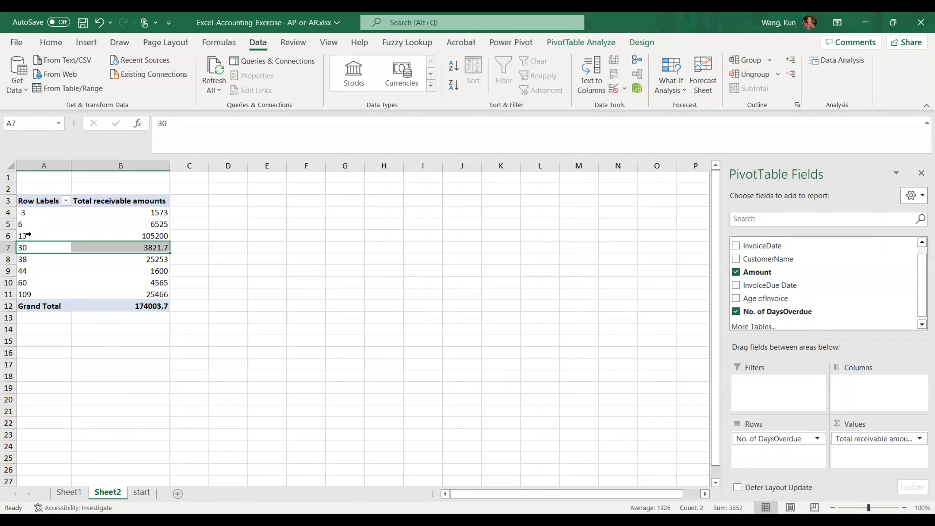
{"action": "left_click", "coordinate": [747, 60]}
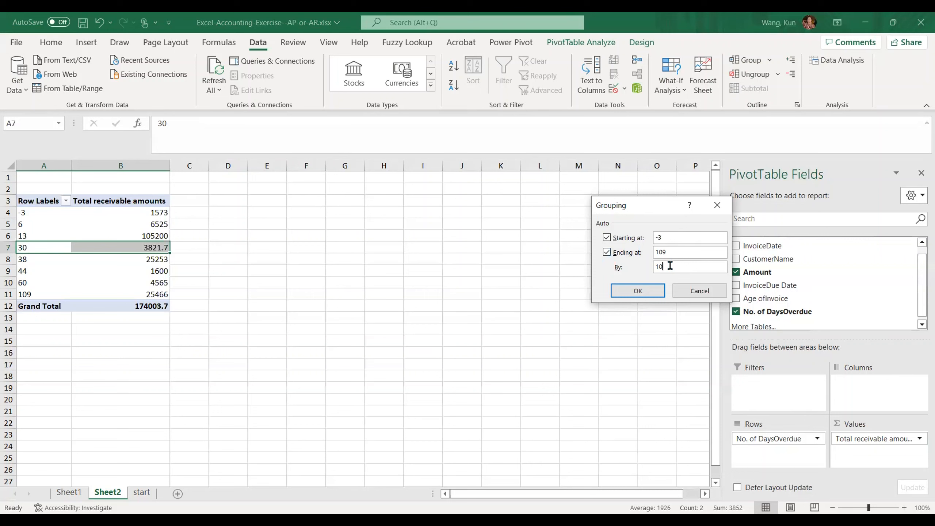
{"action": "key", "text": "BackSpace"}
{"action": "type", "text": "30"}
{"action": "key", "text": "BackSpace"}
{"action": "type", "text": "0"}
{"action": "left_click", "coordinate": [652, 291]}
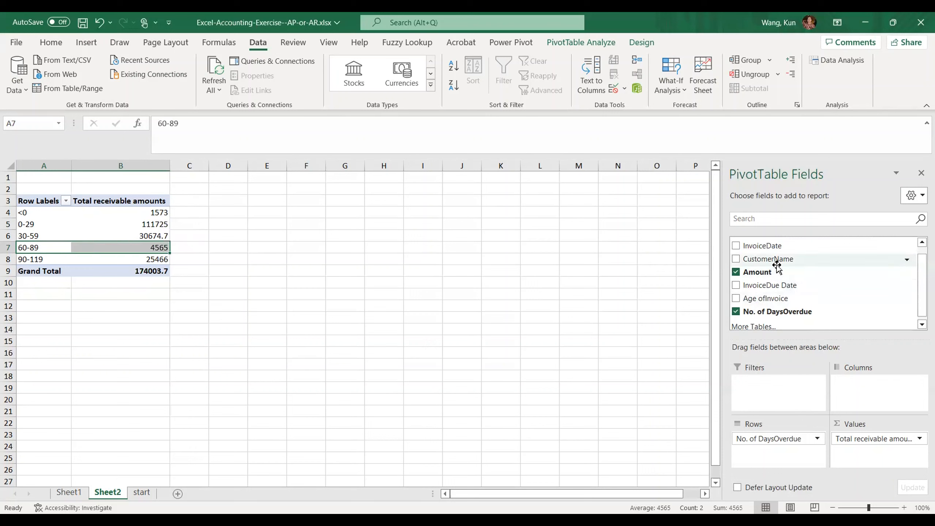
Step: Add CustomerName to the PivotTable rows beneath No. of Days Overdue and compare the breakdown with the invoices on the start sheet
{"action": "left_click_drag", "start_coordinate": [778, 262], "coordinate": [780, 456]}
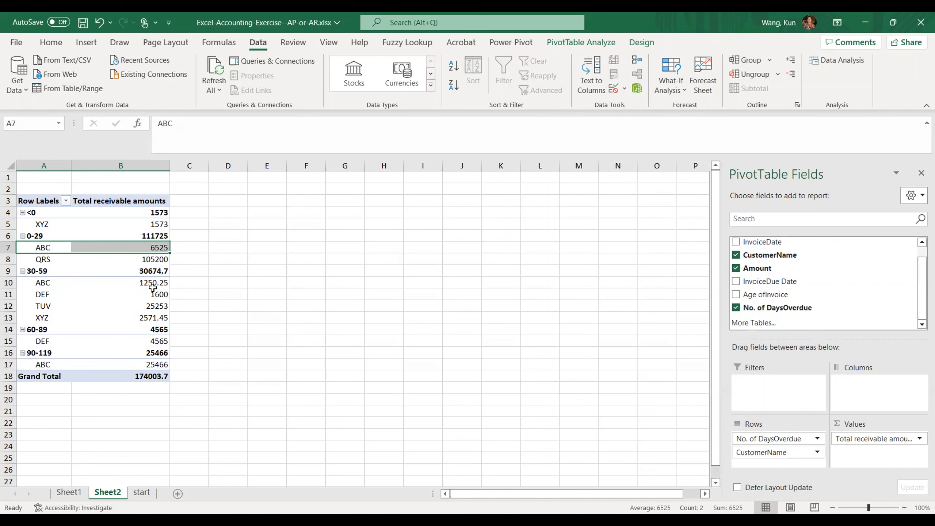
{"action": "mouse_move", "coordinate": [155, 292]}
{"action": "mouse_move", "coordinate": [130, 320]}
{"action": "left_click", "coordinate": [141, 492]}
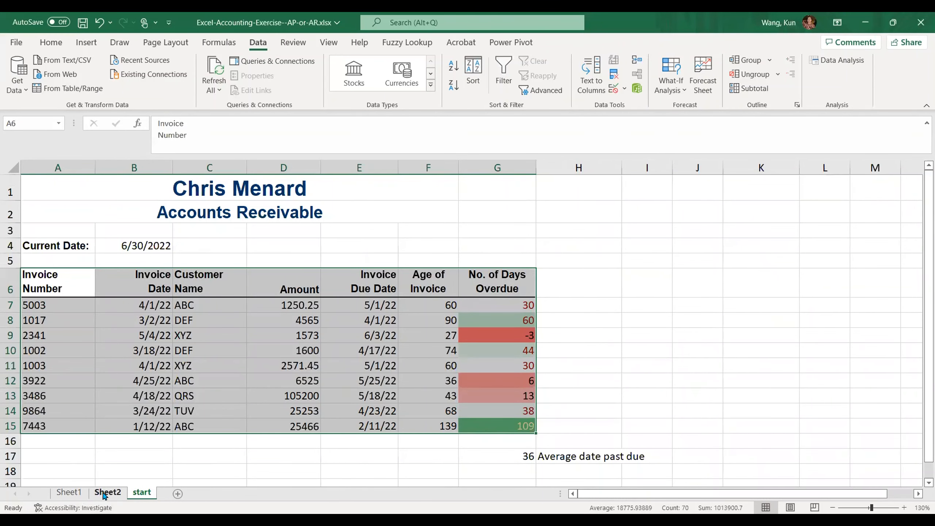
{"action": "left_click", "coordinate": [106, 492]}
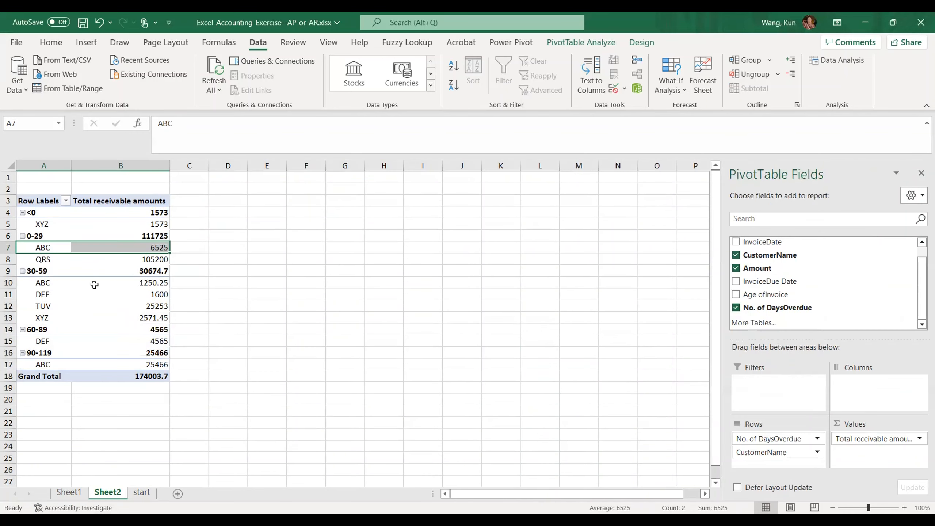
{"action": "mouse_move", "coordinate": [82, 323]}
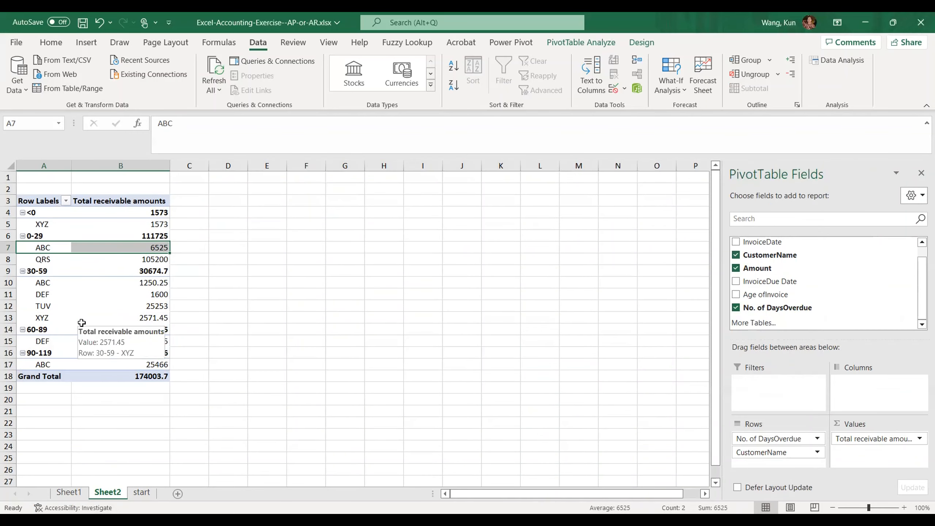